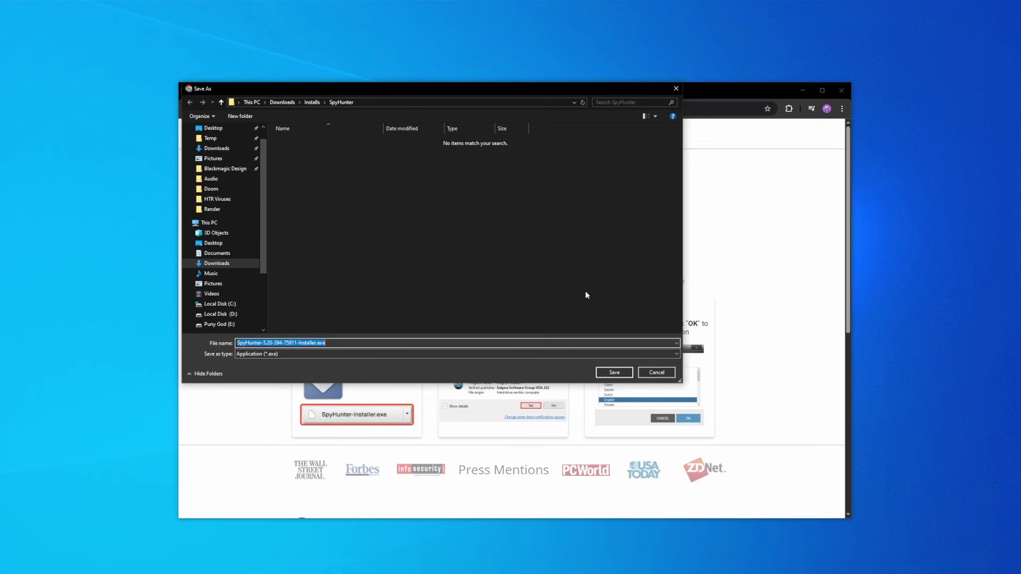
# Step: Save and launch the downloaded SpyHunter installer, then continue to begin installation
pyautogui.click(615, 372)
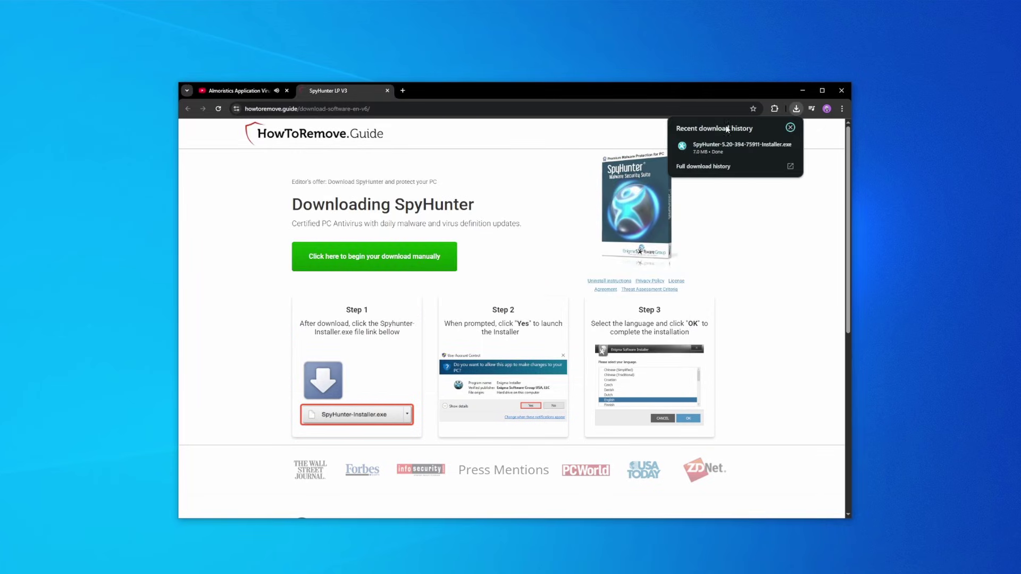
pyautogui.click(614, 368)
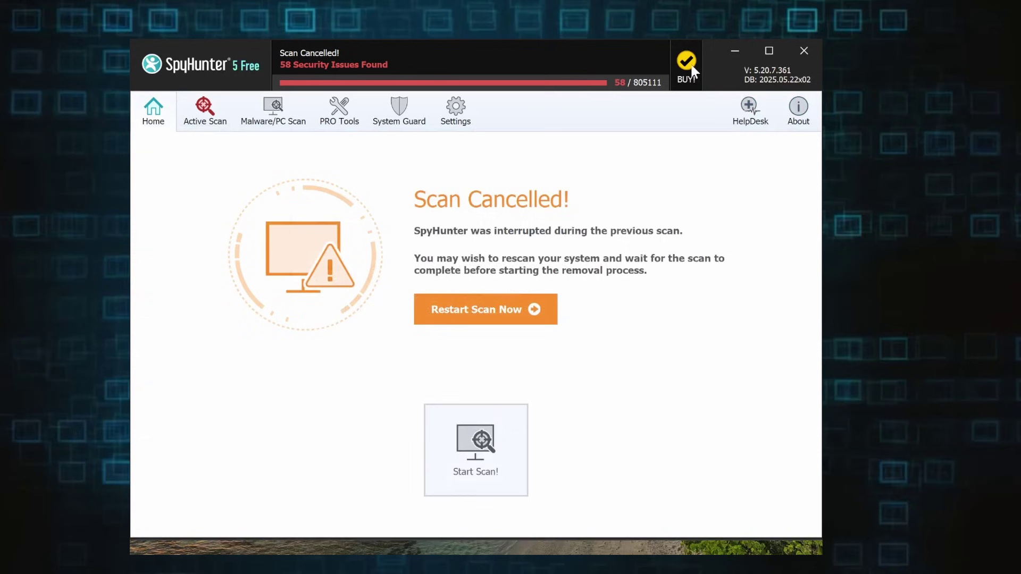
# Step: Open the SpyHunter BUY! purchase page and choose Activate Account
pyautogui.click(686, 64)
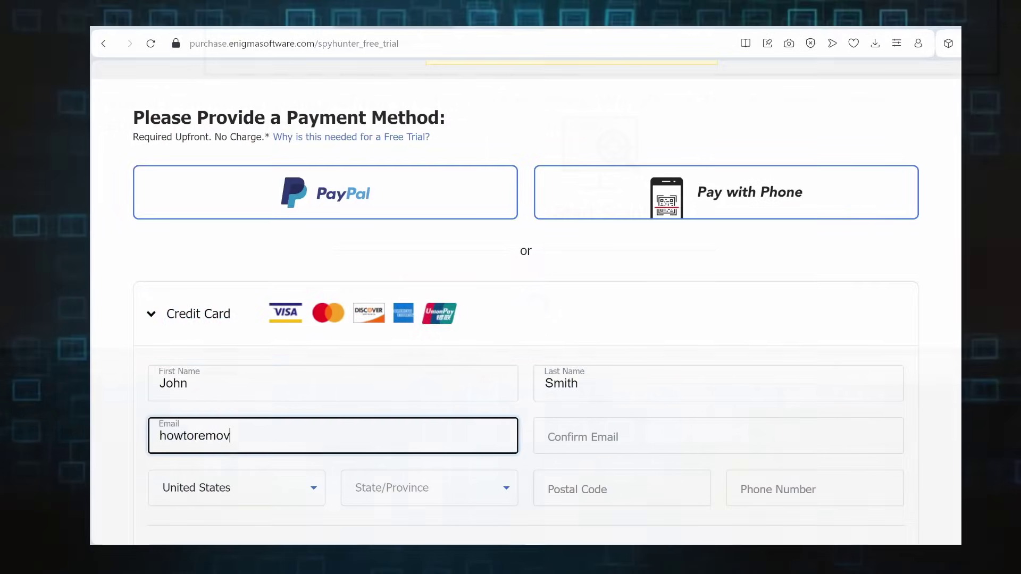
pyautogui.write('e')
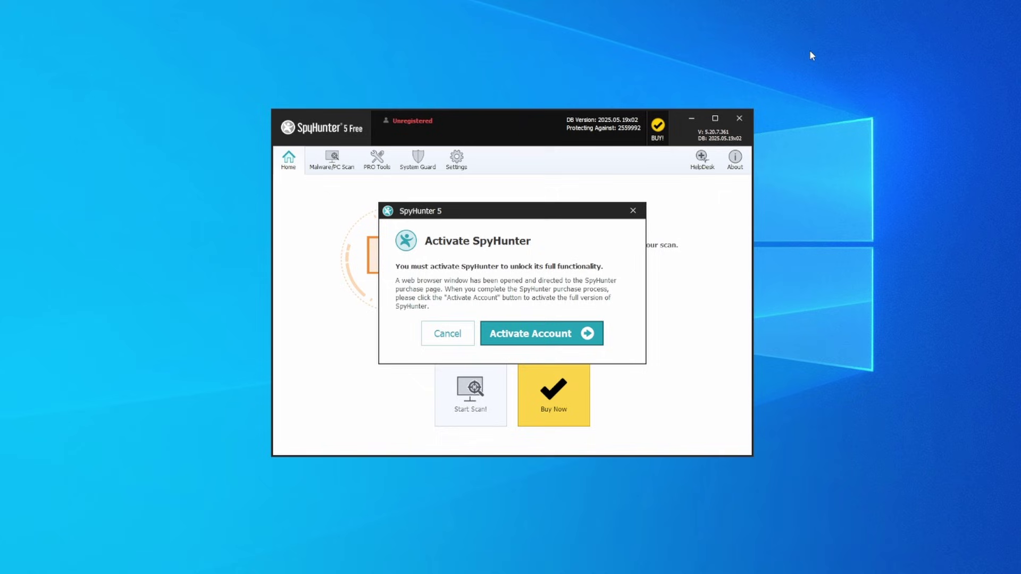
pyautogui.click(536, 338)
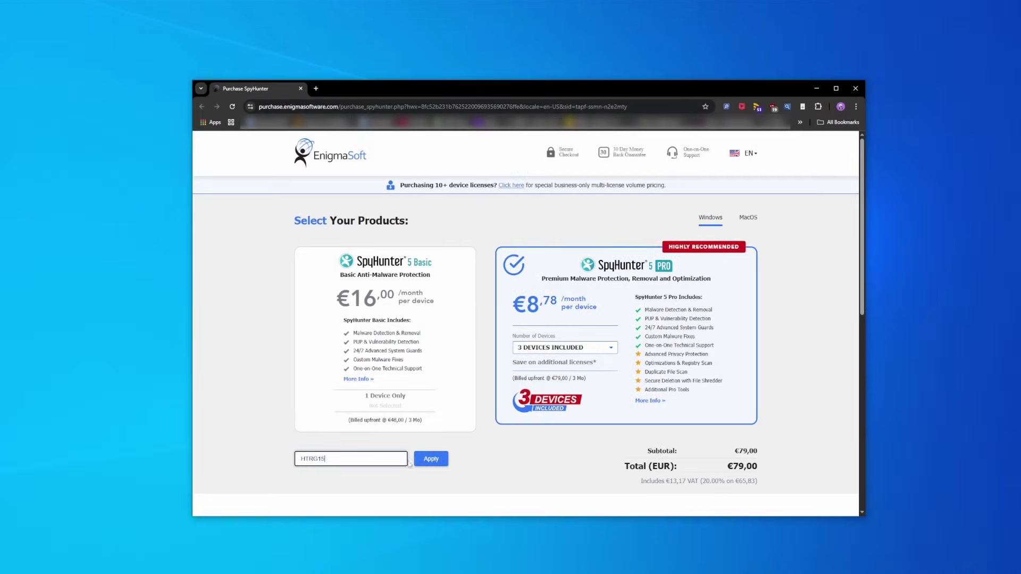
# Step: Apply coupon HTRG15 for 15% off the SpyHunter order
pyautogui.click(431, 459)
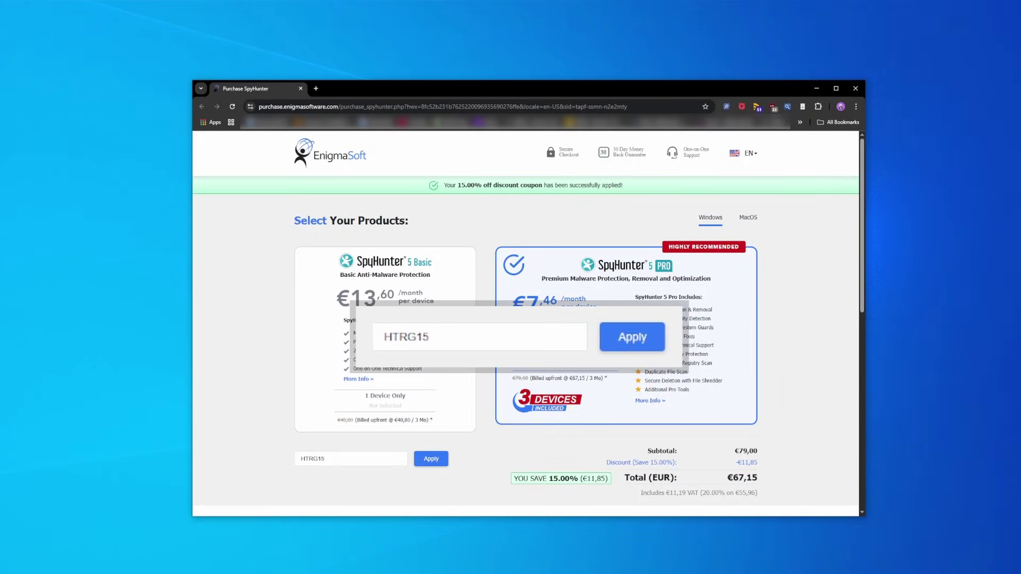
pyautogui.scroll(-5, 768, 370)
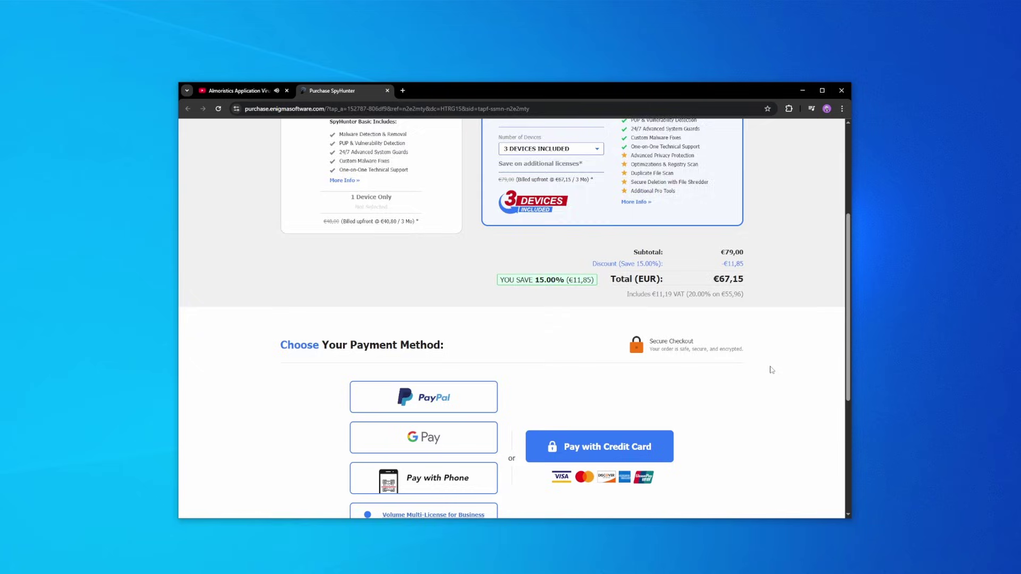
pyautogui.scroll(-2, 770, 369)
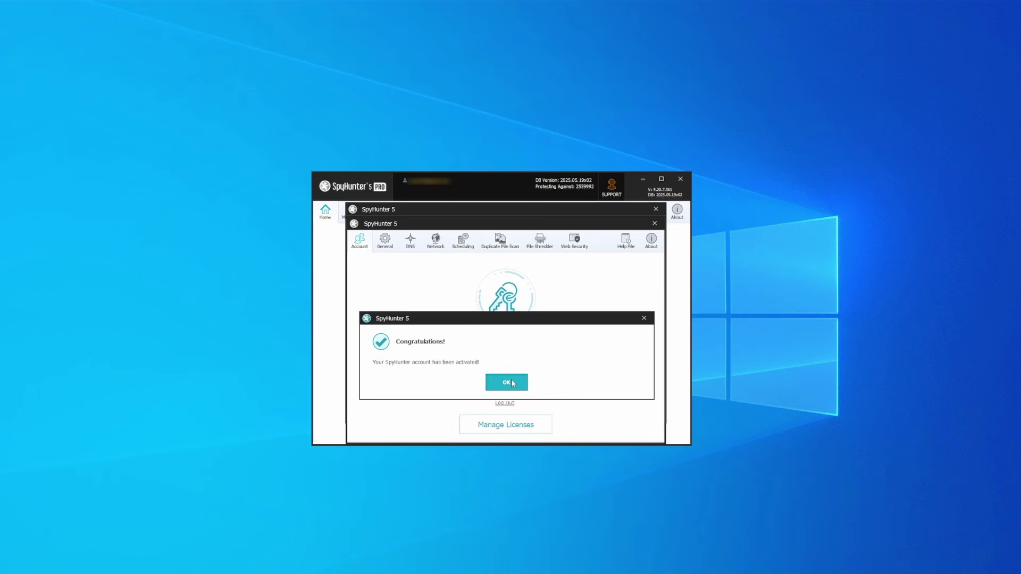
# Step: Run a SpyHunter scan and apply fixes to all detected objects
pyautogui.click(512, 384)
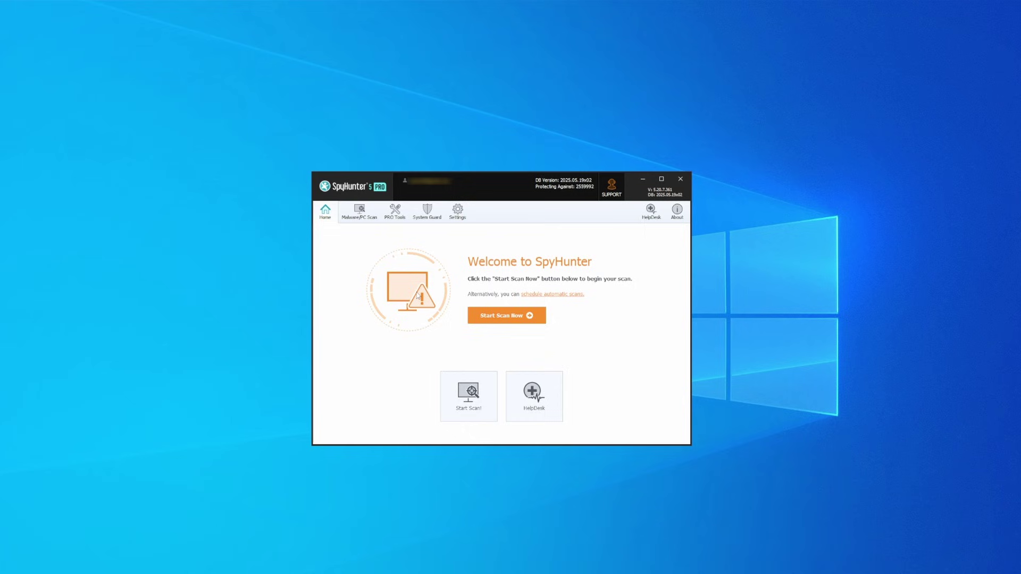
pyautogui.click(508, 319)
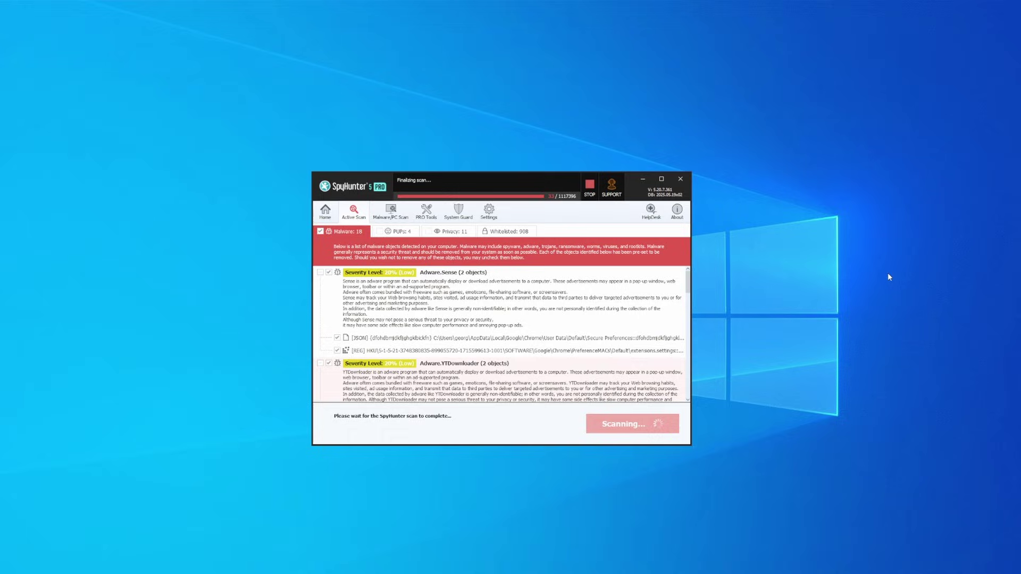
pyautogui.click(626, 423)
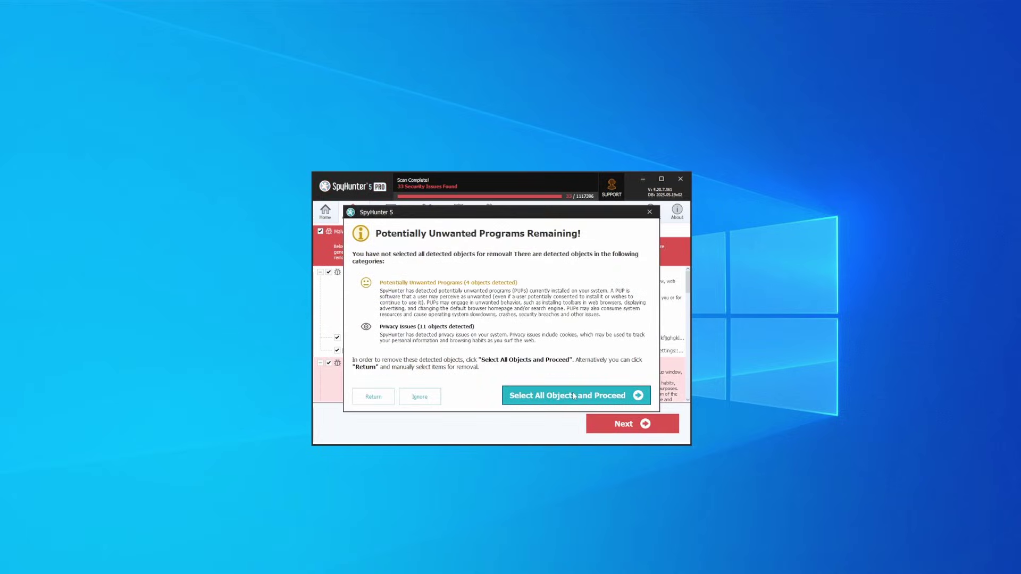
pyautogui.click(574, 397)
pyautogui.click(644, 425)
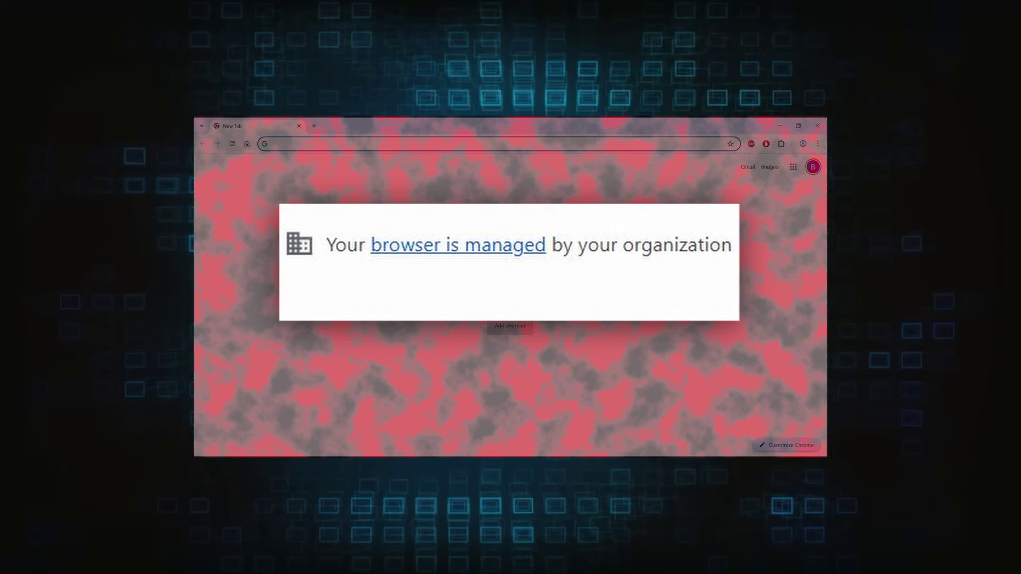
# Step: Open Task Scheduler and inspect the suspicious task's triggers and actions
pyautogui.press('super')
pyautogui.write('ta')
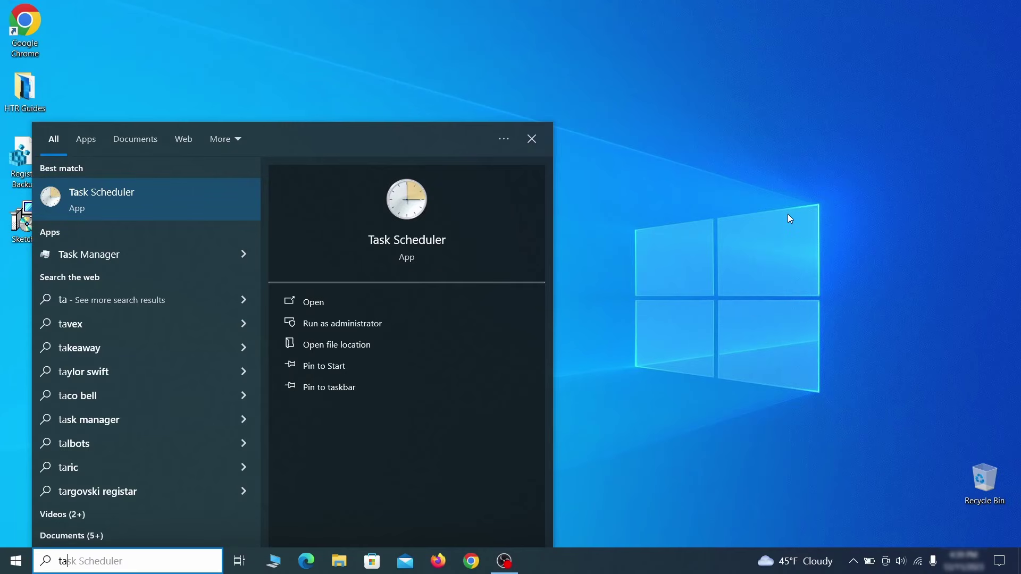
pyautogui.write('sk schedul')
pyautogui.press('Return')
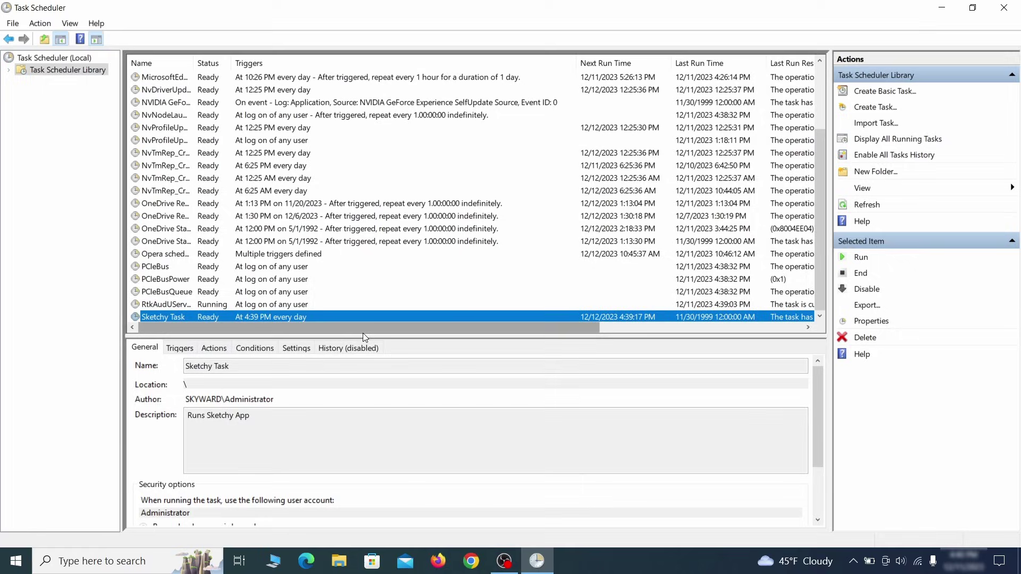
pyautogui.rightClick(281, 316)
pyautogui.click(335, 384)
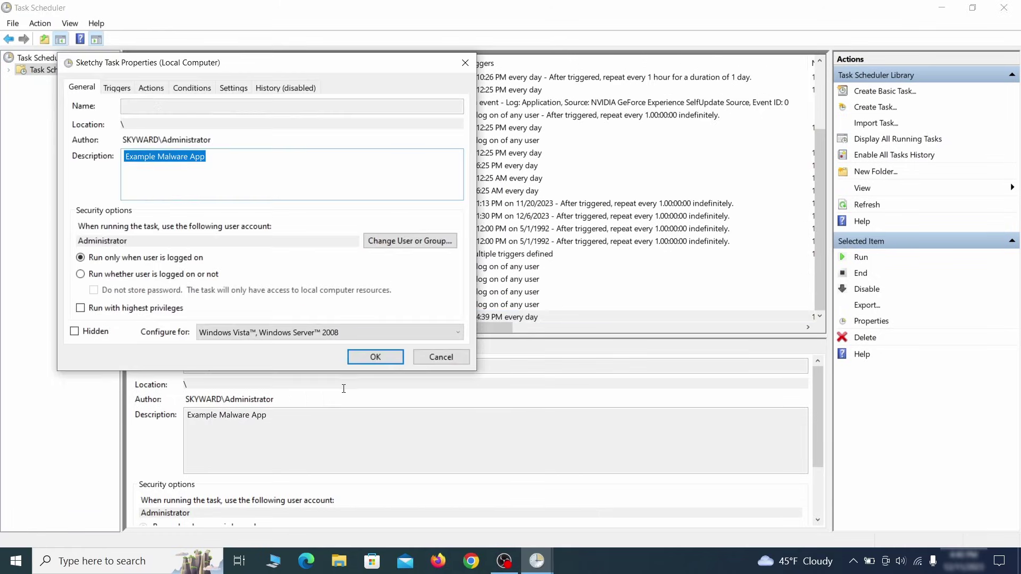
pyautogui.click(116, 88)
pyautogui.click(151, 88)
pyautogui.press('Escape')
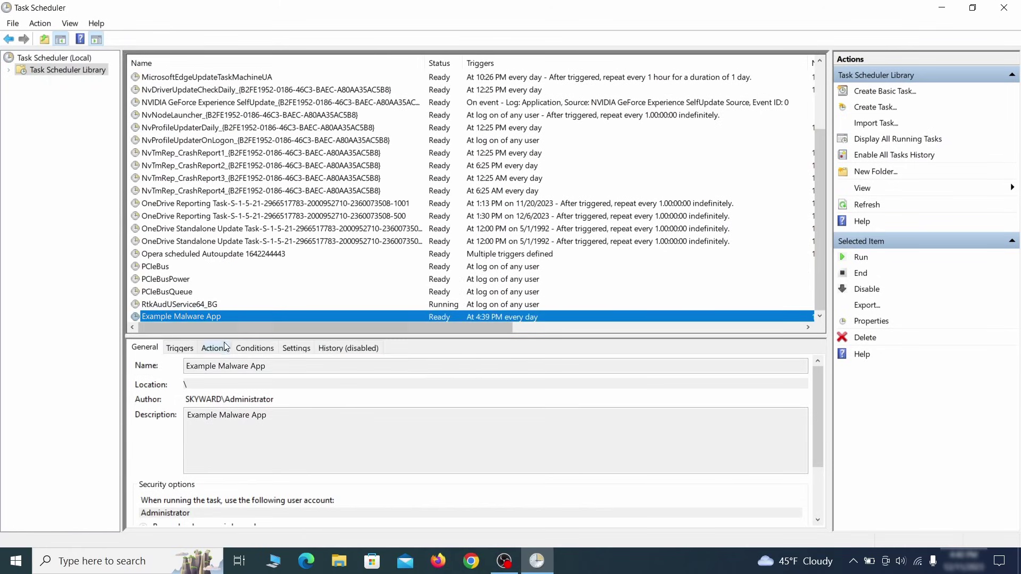
# Step: Delete the Example Malware App scheduled task
pyautogui.rightClick(328, 316)
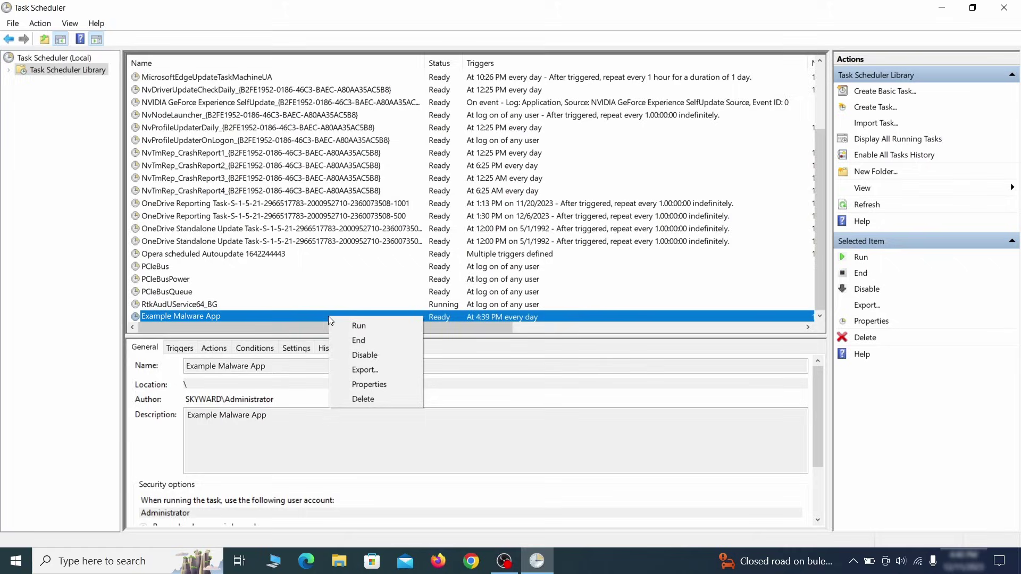
pyautogui.click(362, 398)
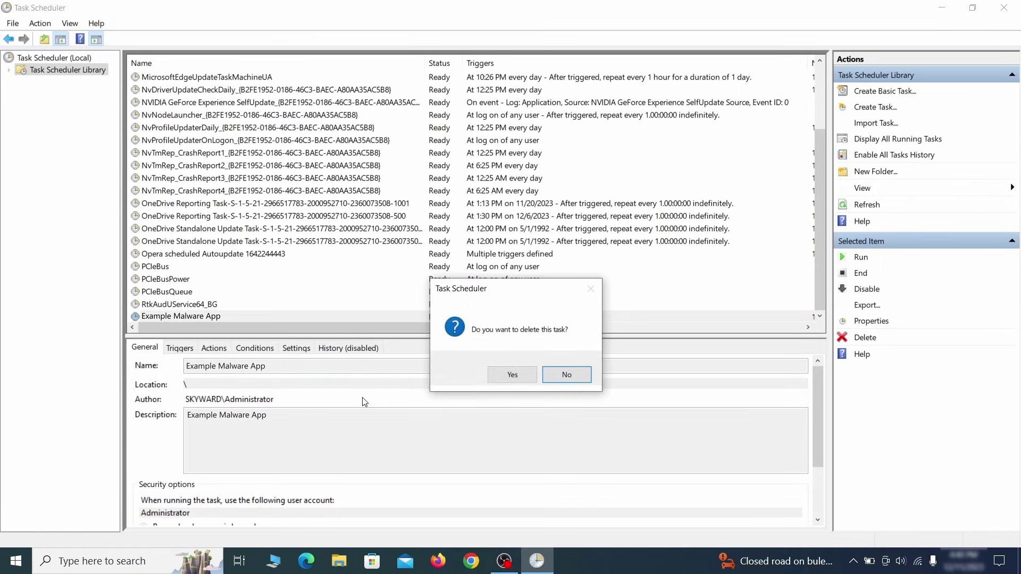
pyautogui.click(513, 376)
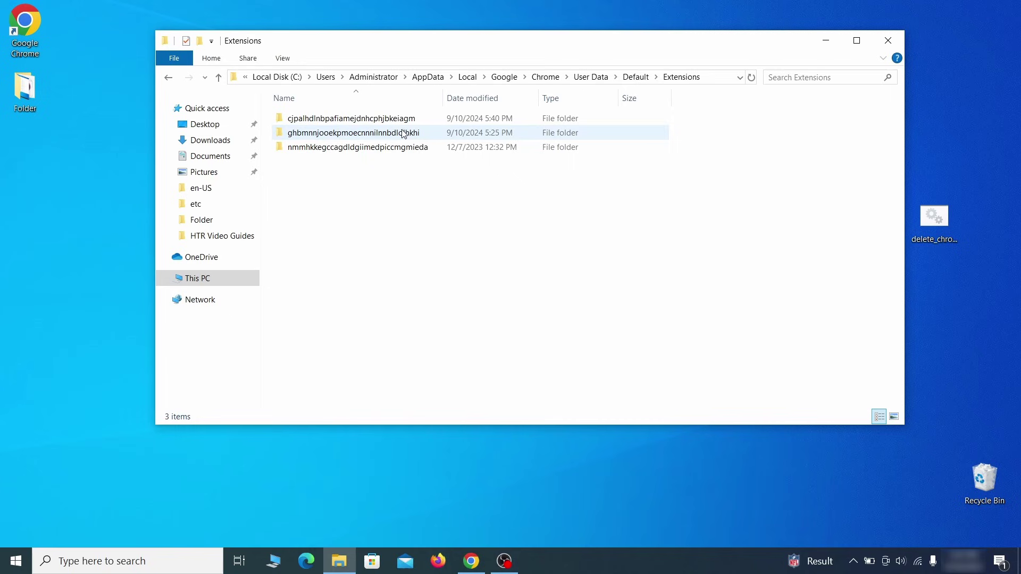
# Step: Delete the three Chrome extension folders and repair the corrupted uBlock Origin extension
pyautogui.moveTo(382, 175); pyautogui.dragTo(422, 118)
pyautogui.rightClick(428, 125)
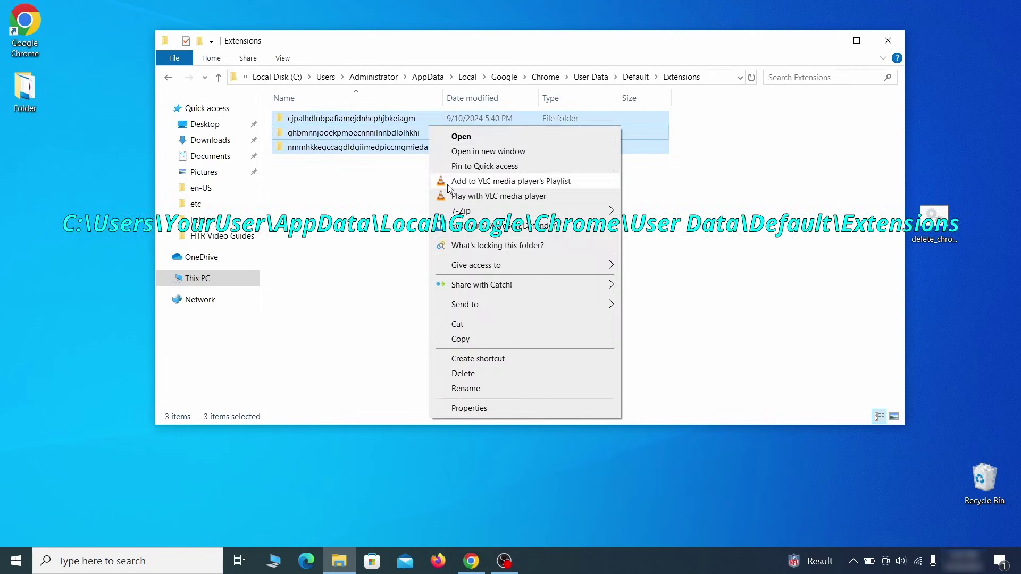
pyautogui.click(471, 377)
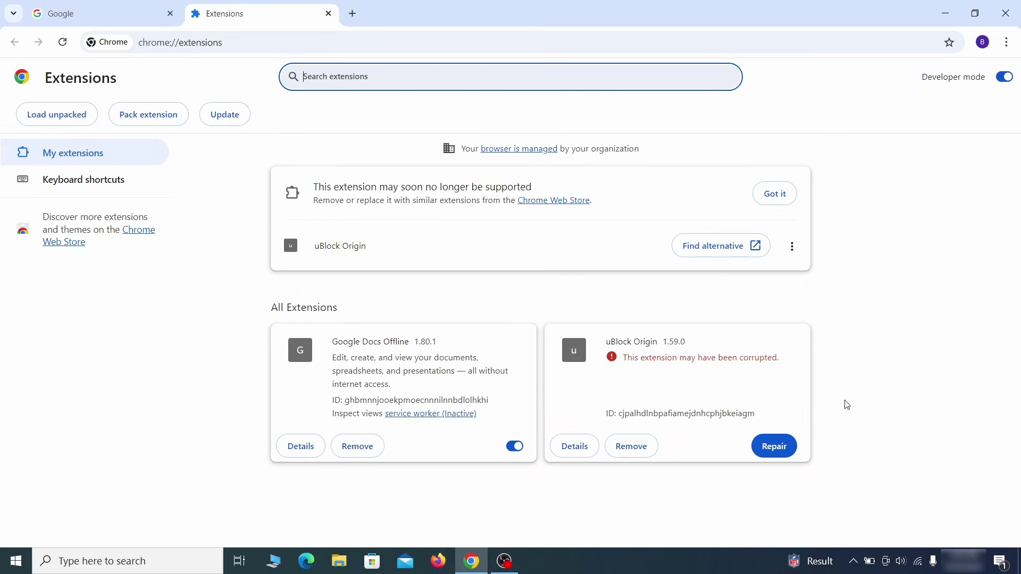
pyautogui.click(774, 446)
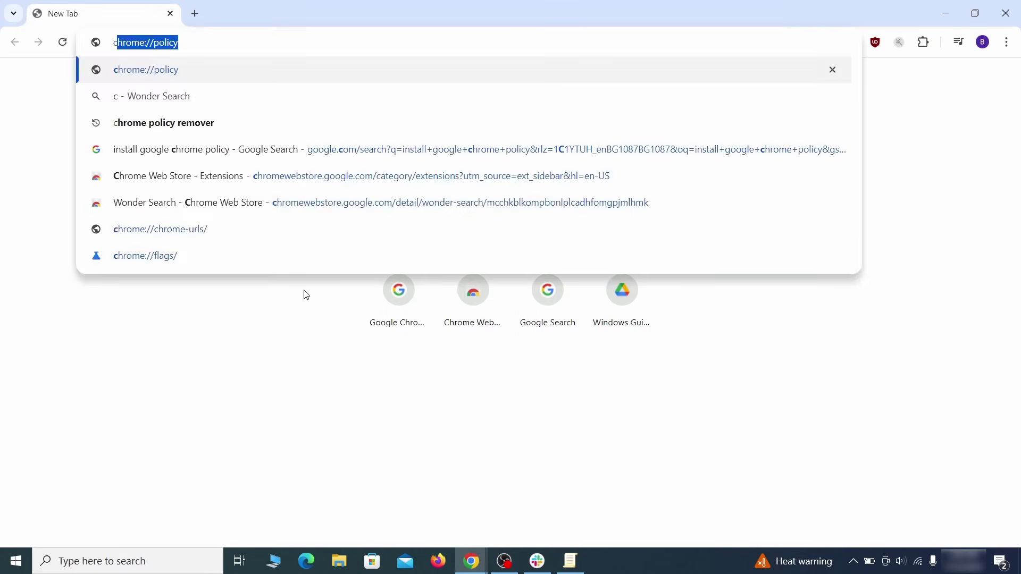
pyautogui.write('h')
# Step: Copy the HomepageLocation policy value from chrome://policy into Notepad
pyautogui.press('Return')
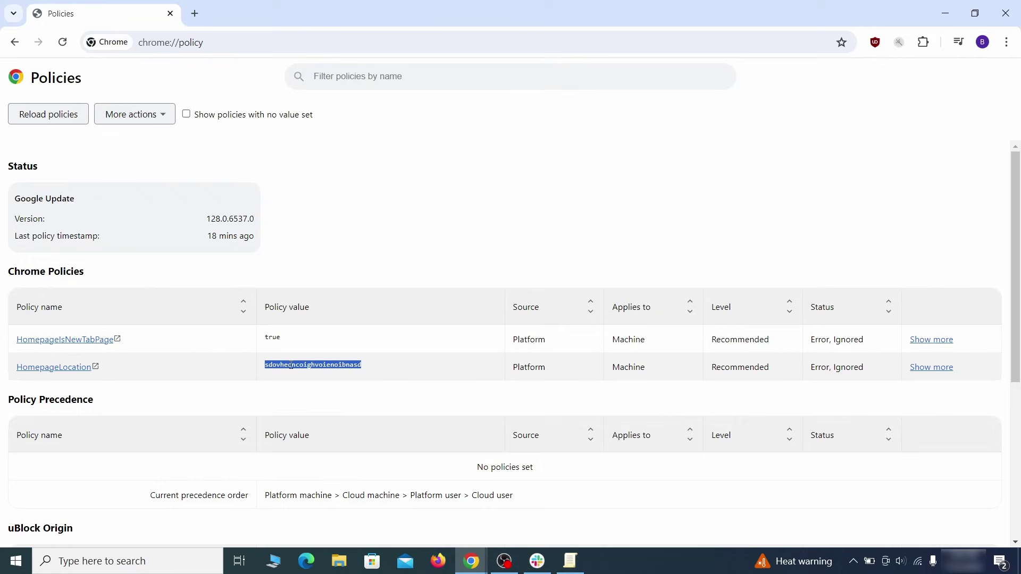
pyautogui.rightClick(291, 364)
pyautogui.click(319, 377)
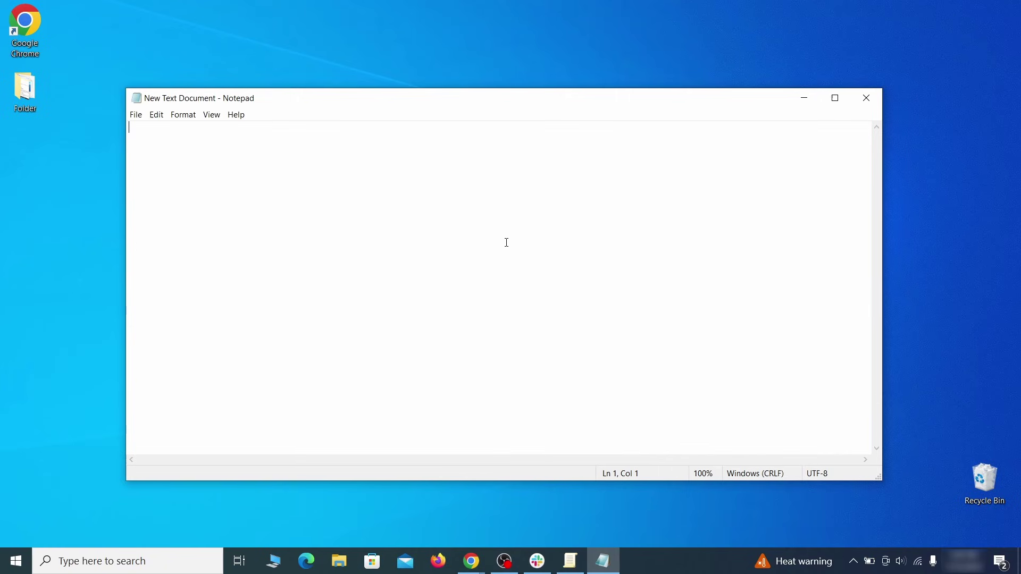
pyautogui.rightClick(506, 238)
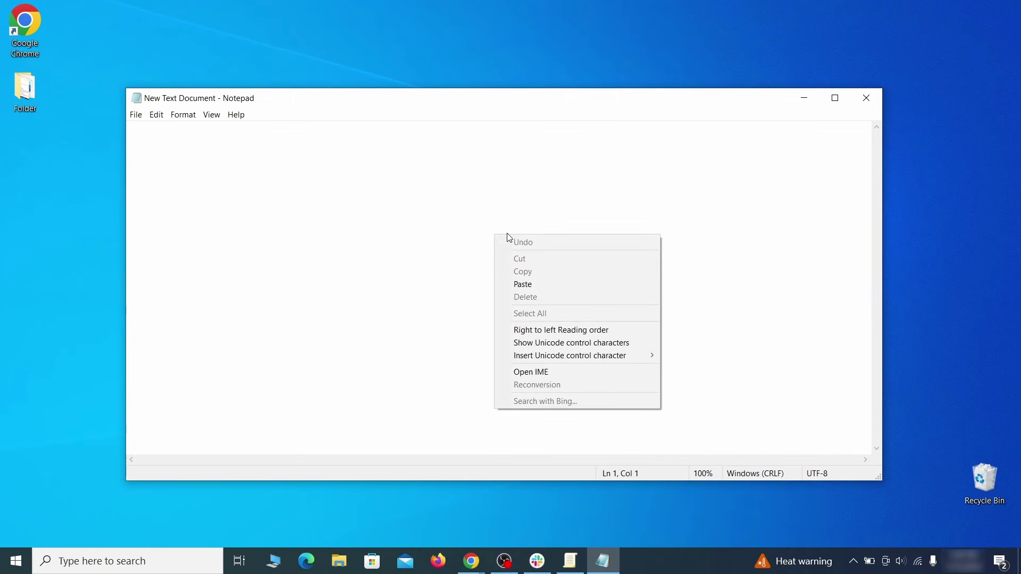
pyautogui.click(535, 284)
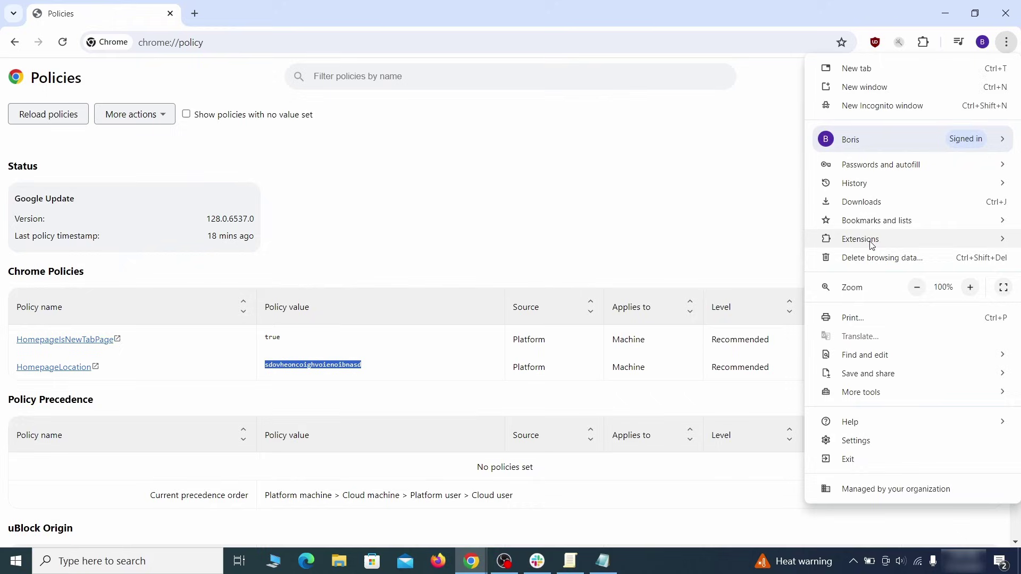
# Step: Enable Developer mode, copy Wonder Search's extension ID, and minimize Chrome
pyautogui.moveTo(860, 239)
pyautogui.click(759, 242)
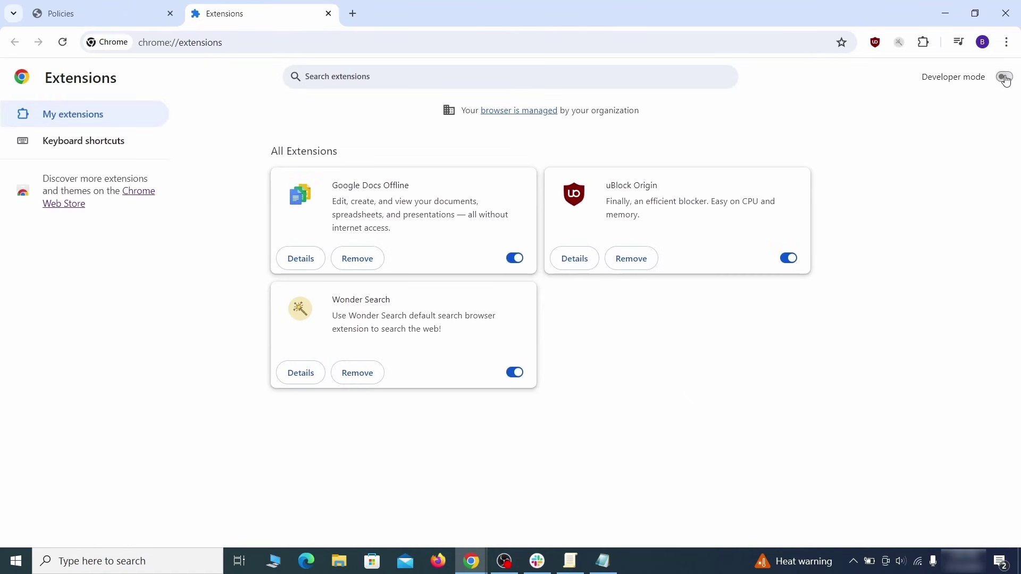
pyautogui.click(1005, 78)
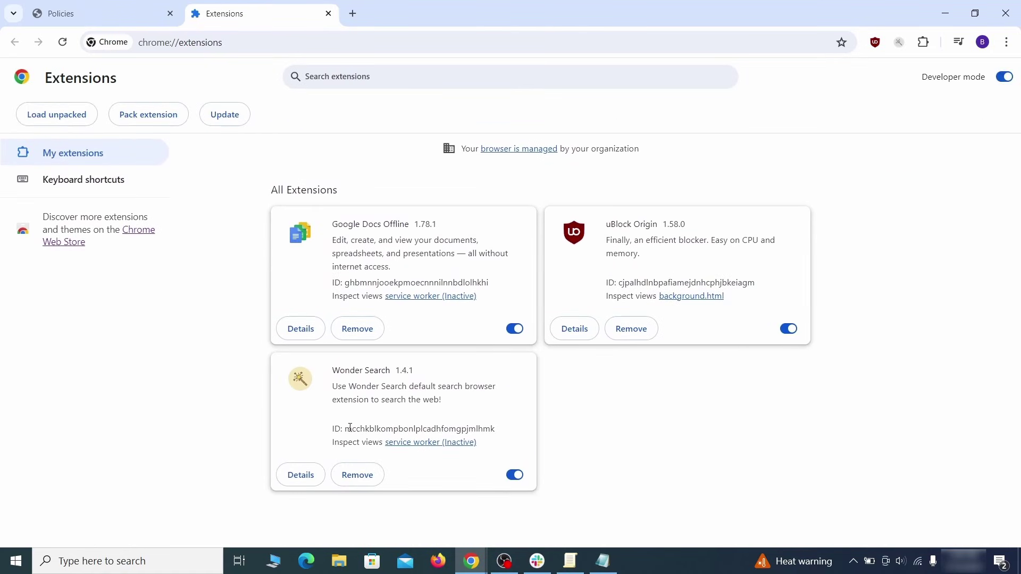
pyautogui.rightClick(495, 429)
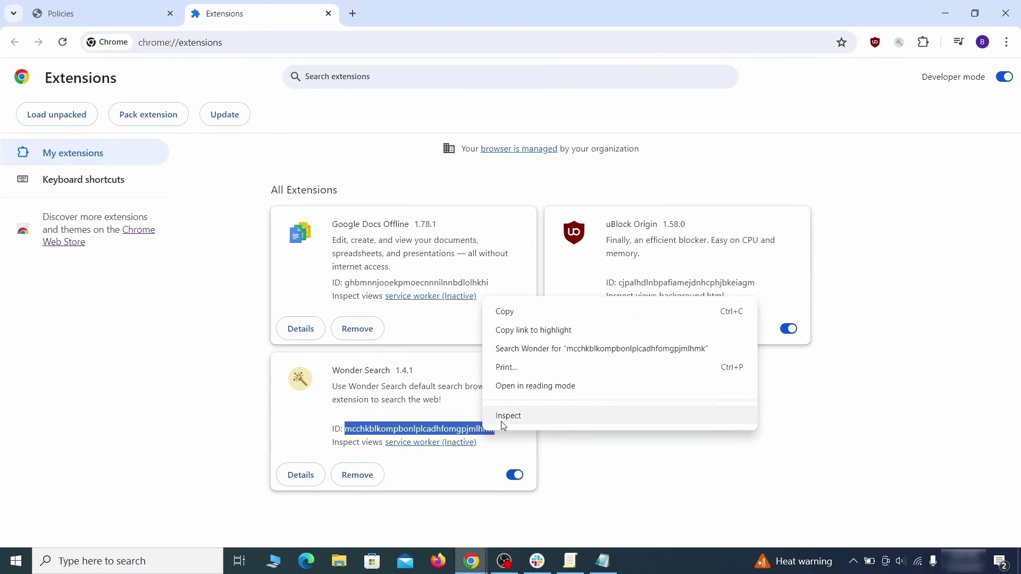
pyautogui.click(536, 312)
pyautogui.click(947, 16)
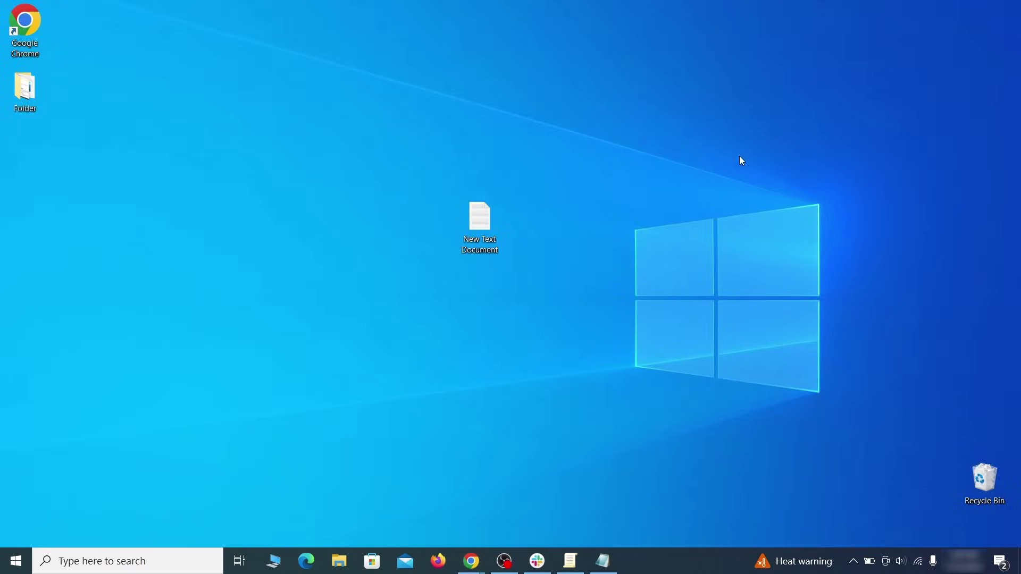
# Step: Paste the Wonder Search ID into Notepad and launch Registry Editor as administrator
pyautogui.click(612, 568)
pyautogui.rightClick(300, 210)
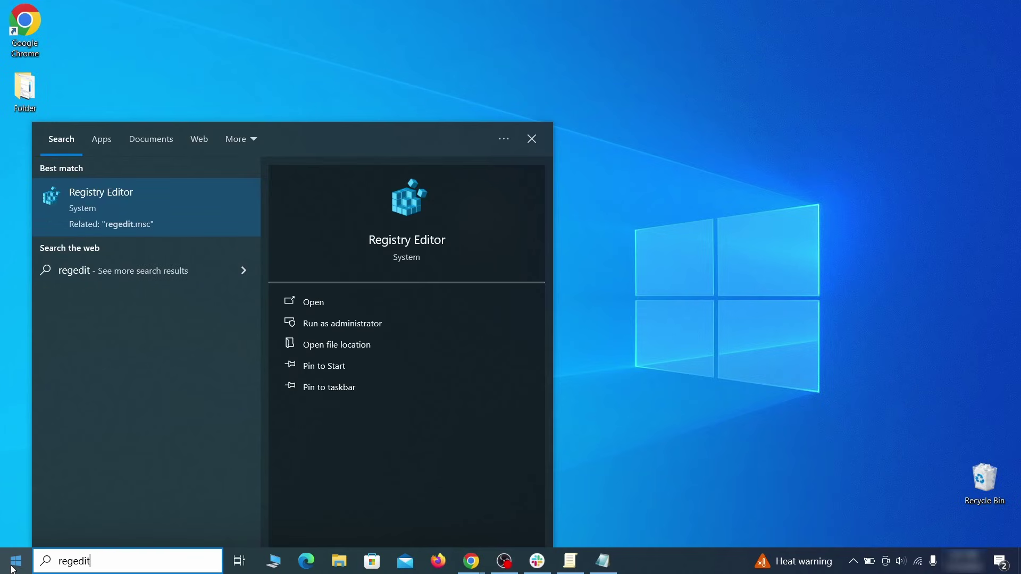
pyautogui.rightClick(204, 204)
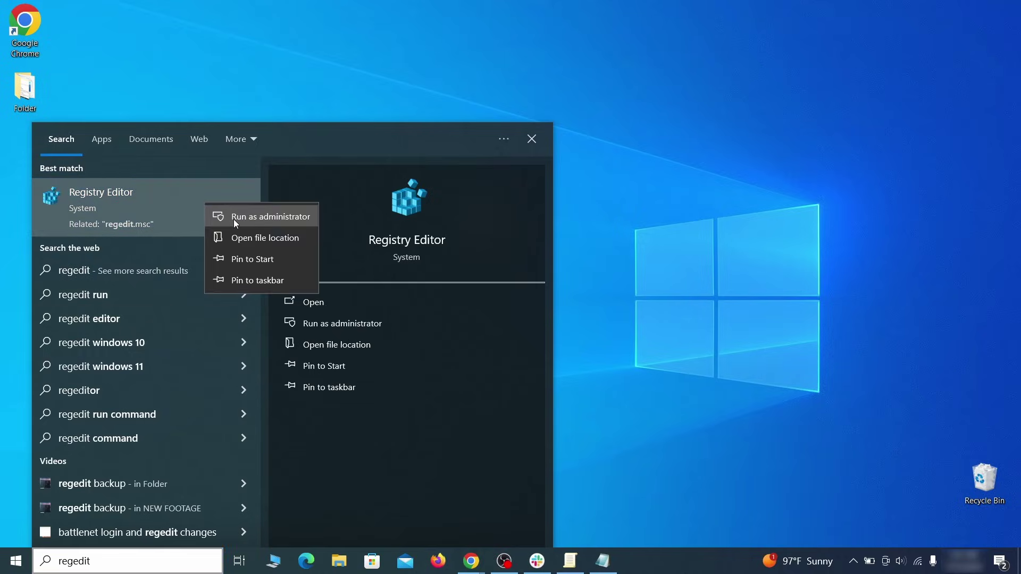
pyautogui.click(234, 219)
# Step: Search the registry for the copied hijacked homepage value
pyautogui.hotkey('ctrl', 'f')
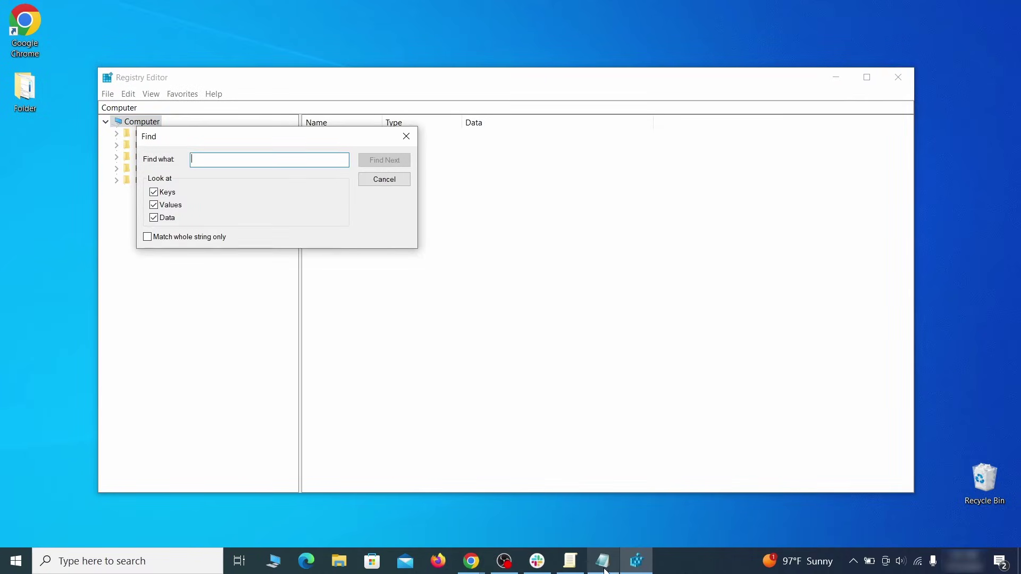
pyautogui.click(604, 561)
pyautogui.rightClick(228, 142)
pyautogui.click(253, 180)
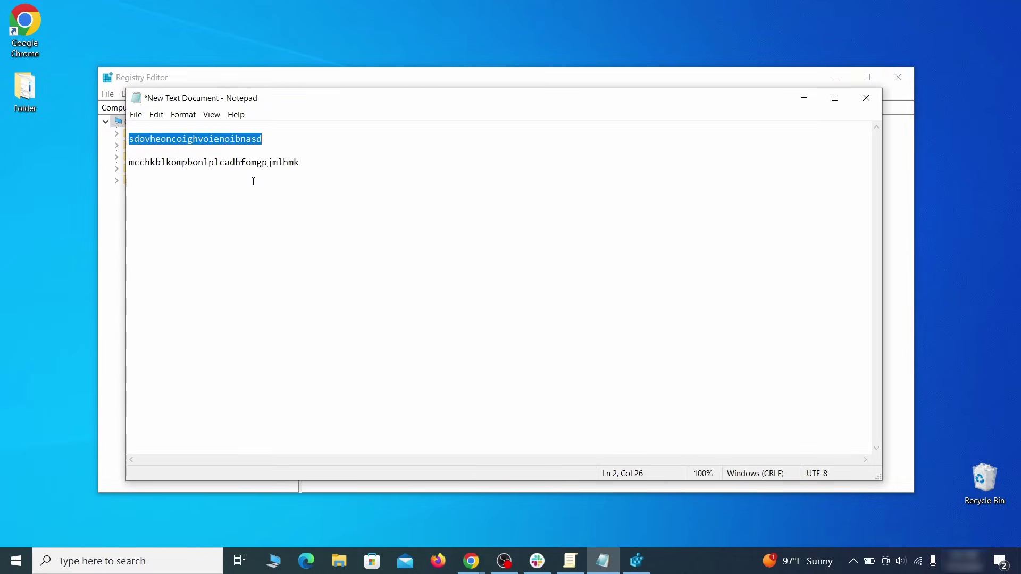
pyautogui.click(102, 195)
pyautogui.rightClick(229, 163)
pyautogui.click(269, 213)
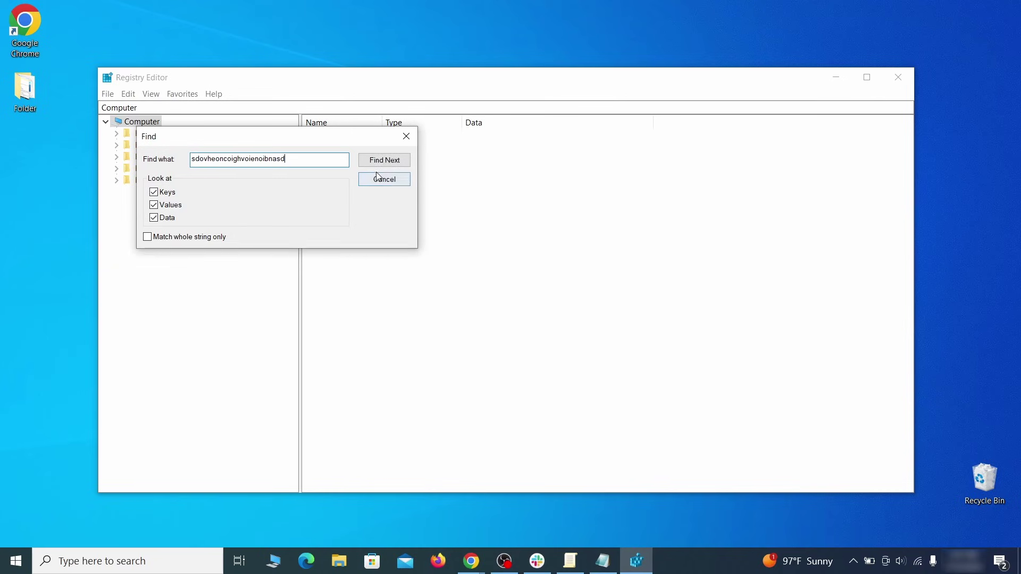
pyautogui.click(397, 162)
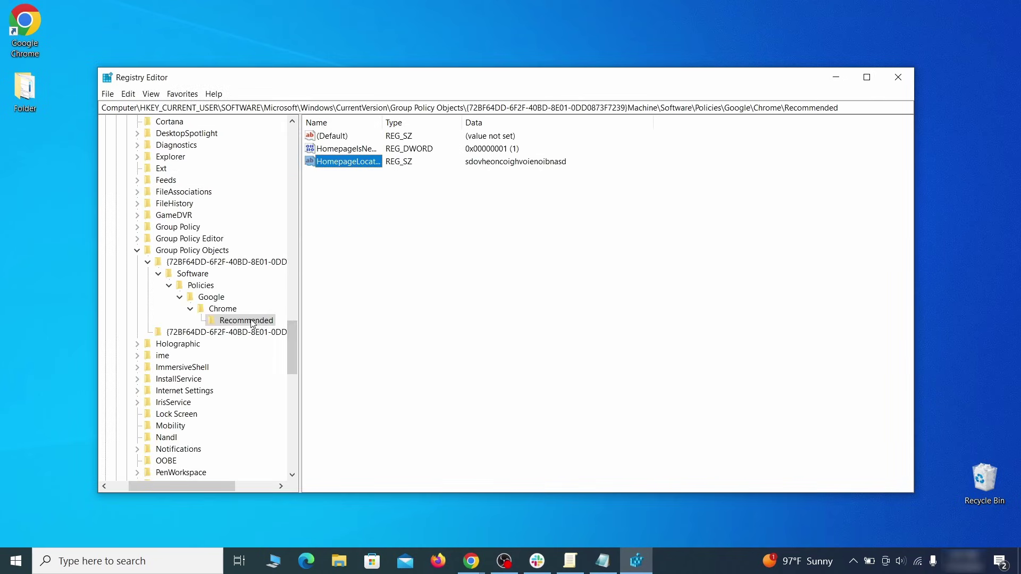
# Step: Delete the Recommended policy key holding the homepage value
pyautogui.rightClick(251, 322)
pyautogui.click(304, 370)
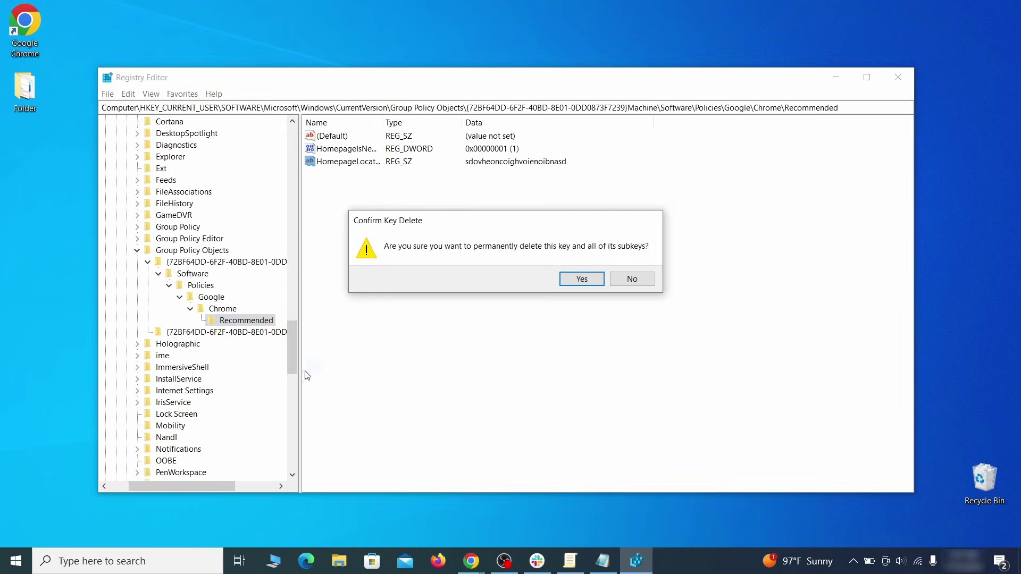
pyautogui.click(581, 278)
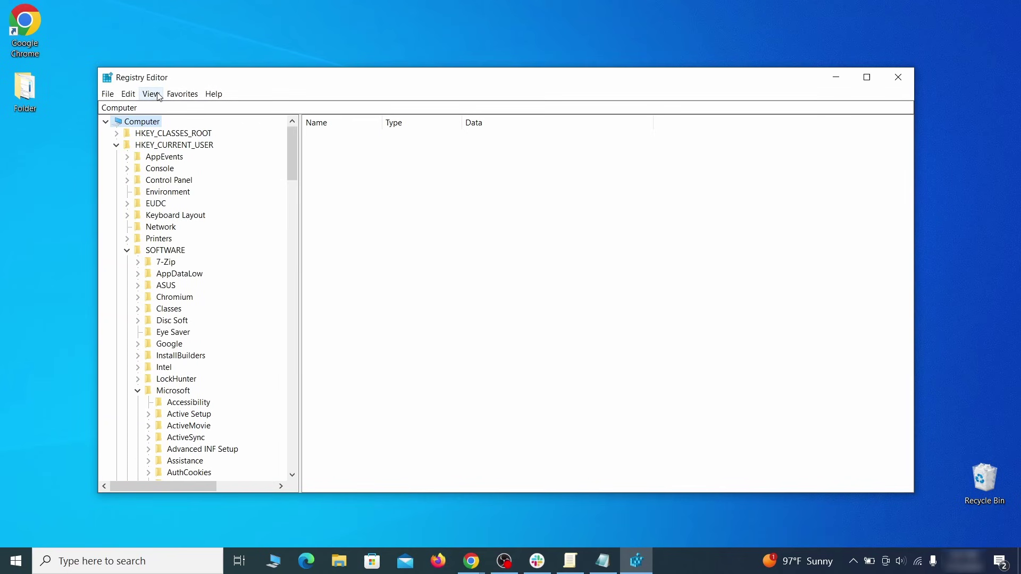
# Step: Try deleting HKLM\SOFTWARE\Google\Chrome and dismiss the resulting error
pyautogui.click(128, 94)
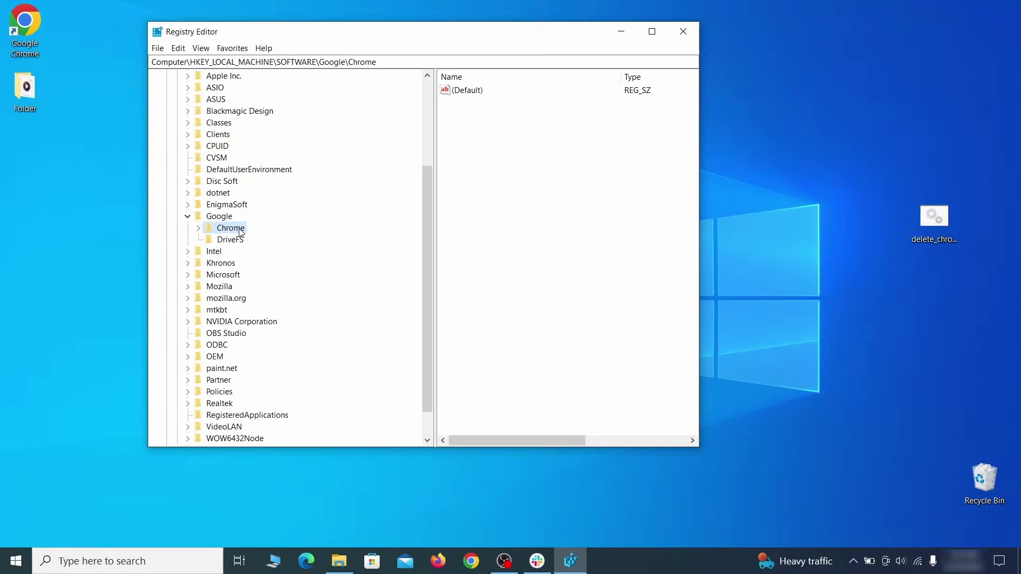
pyautogui.rightClick(239, 230)
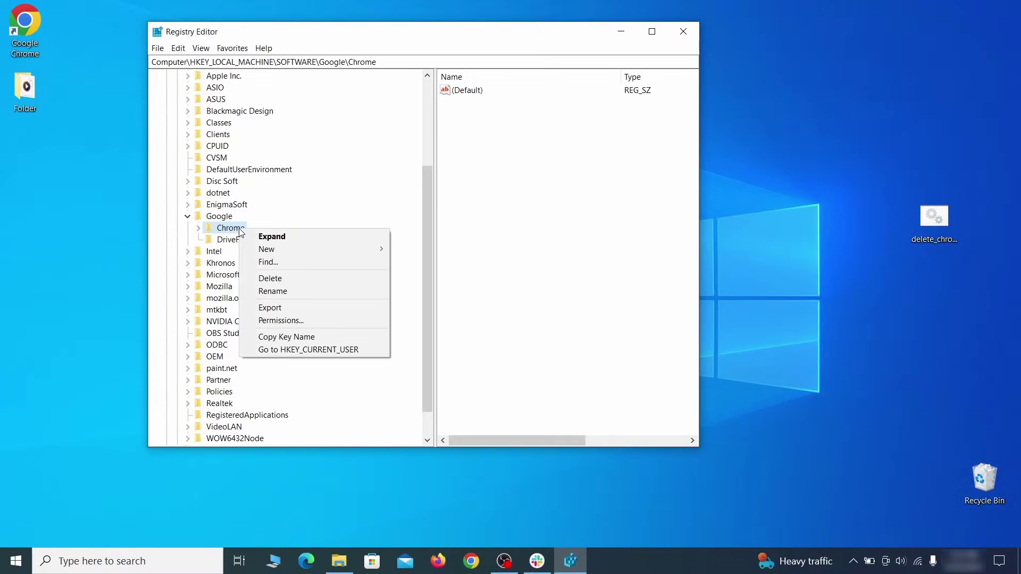
pyautogui.click(281, 280)
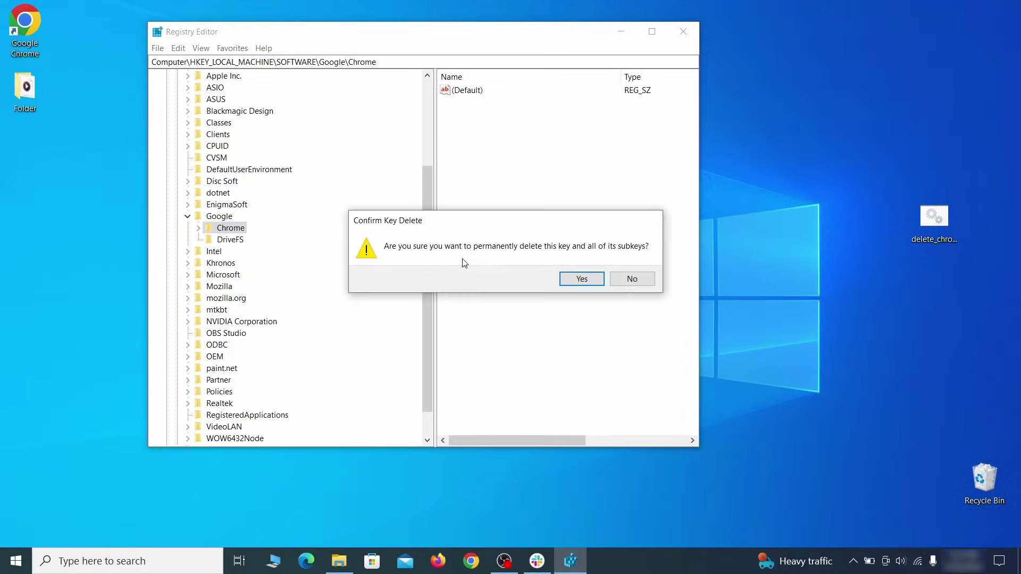
pyautogui.click(582, 278)
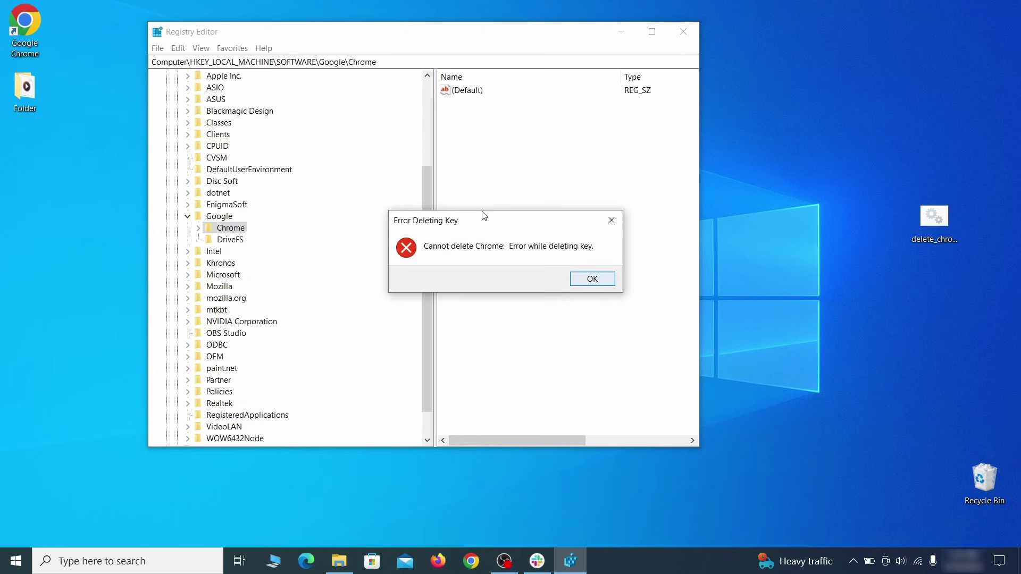
pyautogui.click(598, 282)
# Step: Make Everyone the owner of the Chrome key and replace child permissions
pyautogui.rightClick(240, 229)
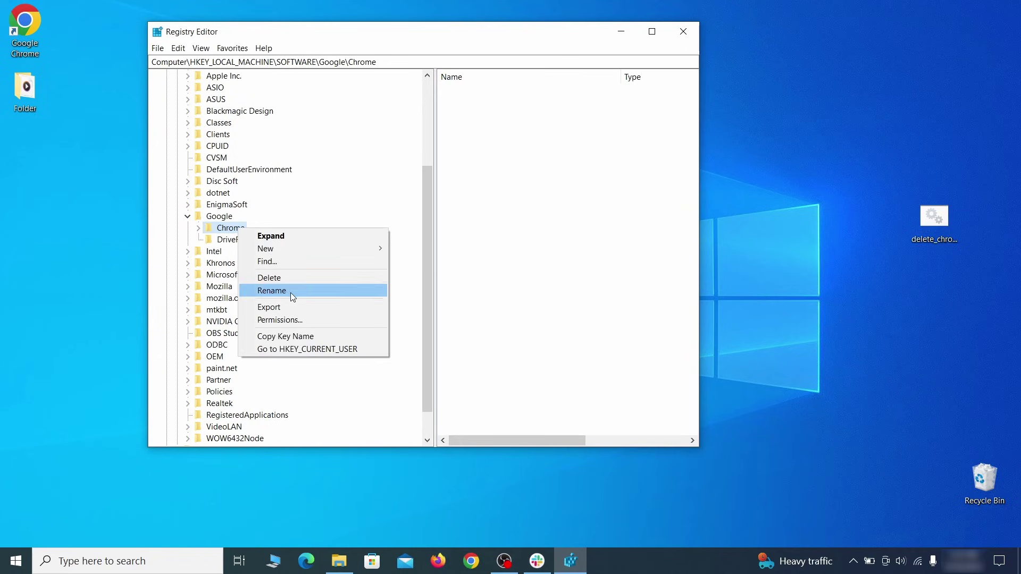
pyautogui.click(302, 319)
pyautogui.click(369, 314)
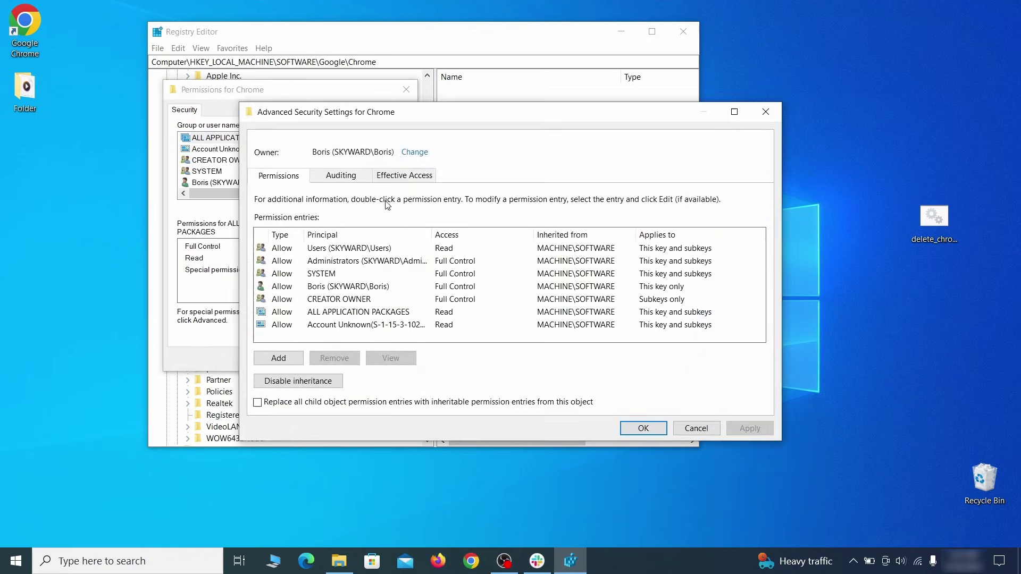
pyautogui.click(413, 153)
pyautogui.write('Everyone')
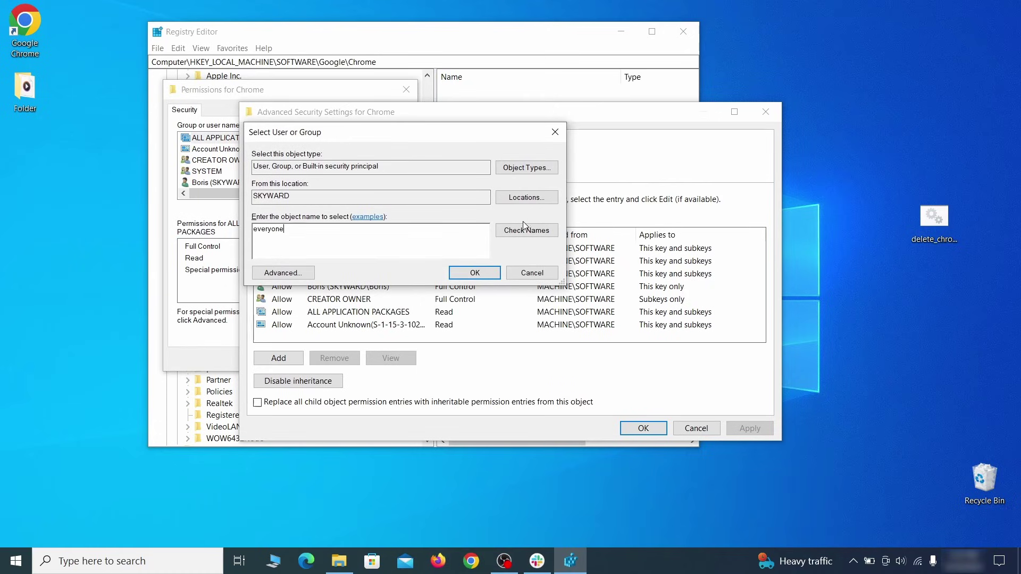
pyautogui.click(476, 273)
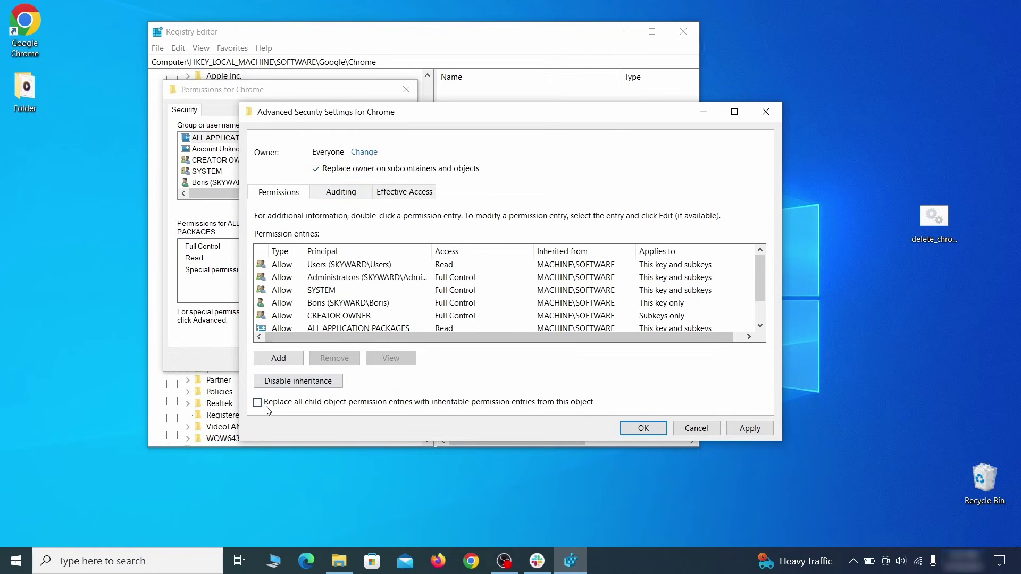
pyautogui.click(750, 428)
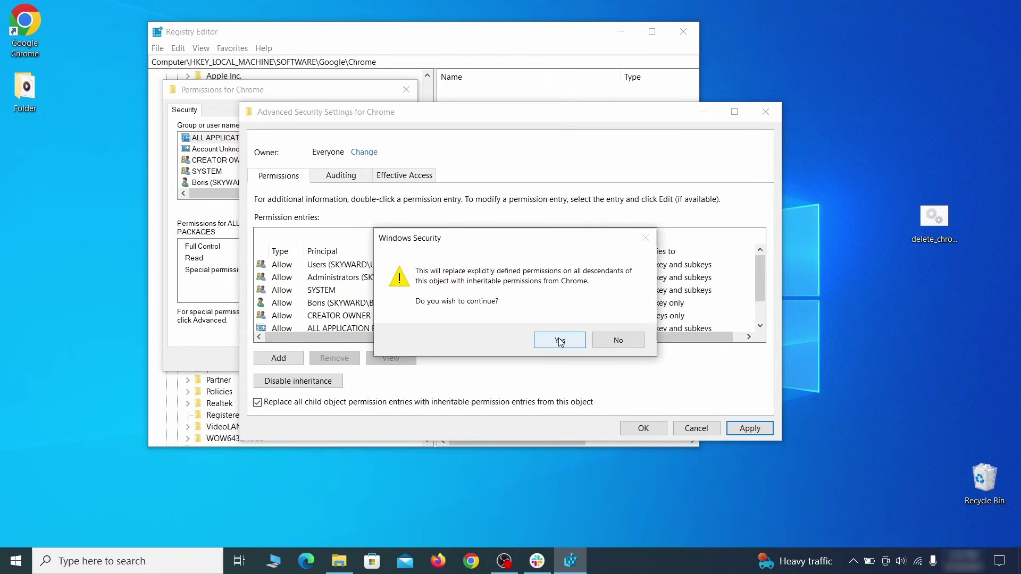
pyautogui.click(560, 340)
pyautogui.click(643, 429)
pyautogui.click(279, 358)
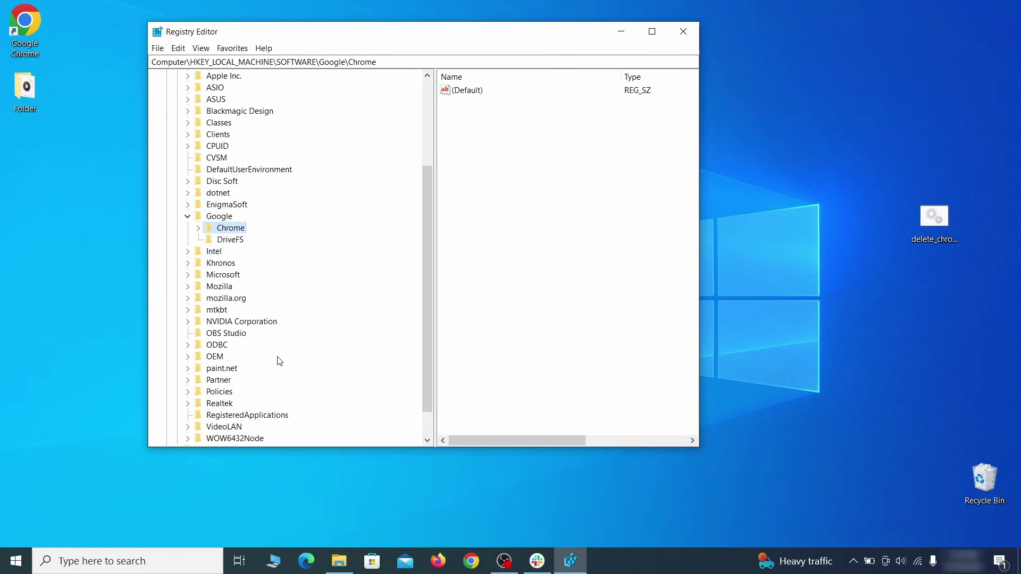
# Step: Delete the now-unlocked Chrome key under SOFTWARE\Google
pyautogui.rightClick(232, 229)
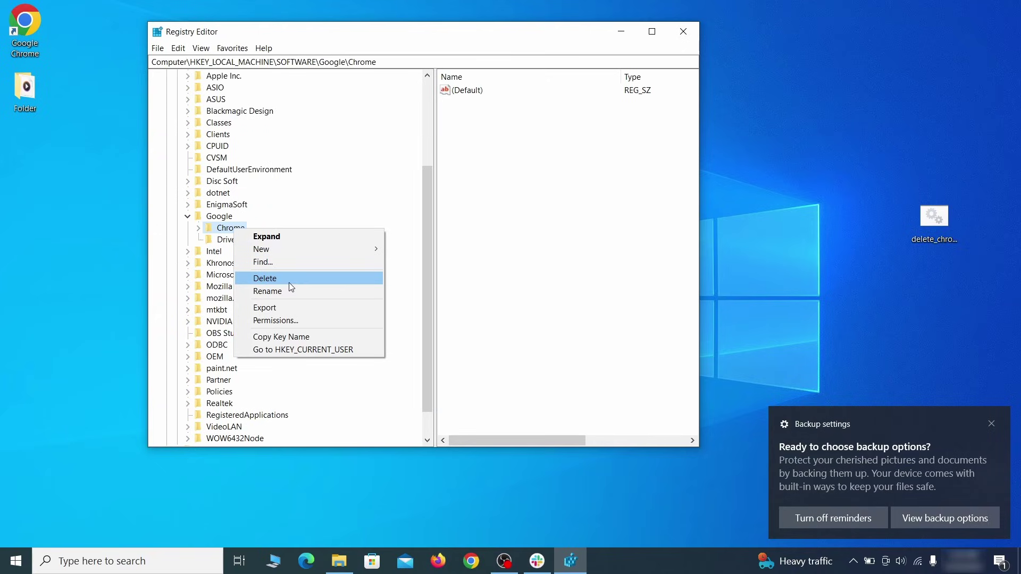
pyautogui.click(290, 279)
pyautogui.click(583, 285)
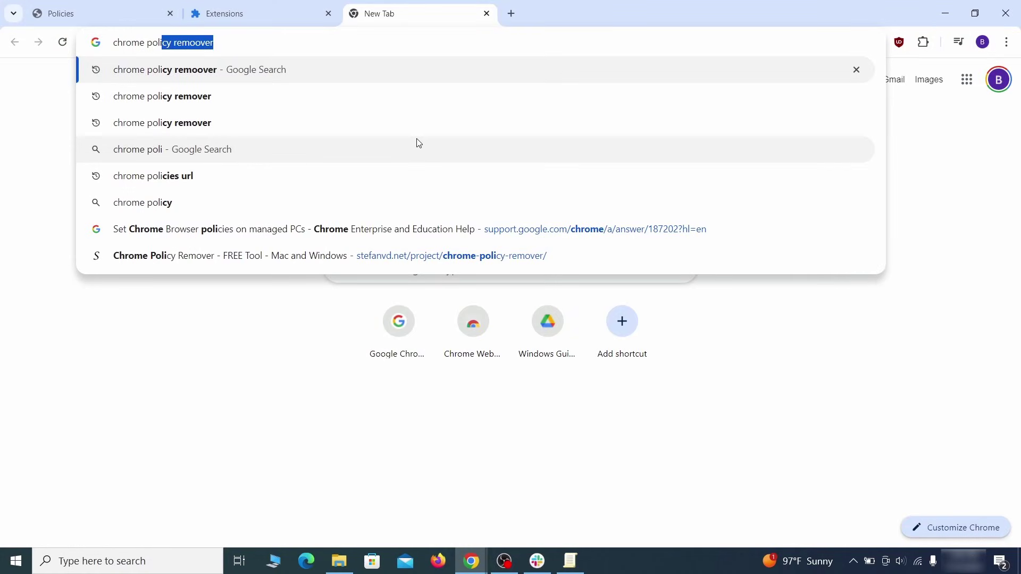
pyautogui.write('y rem')
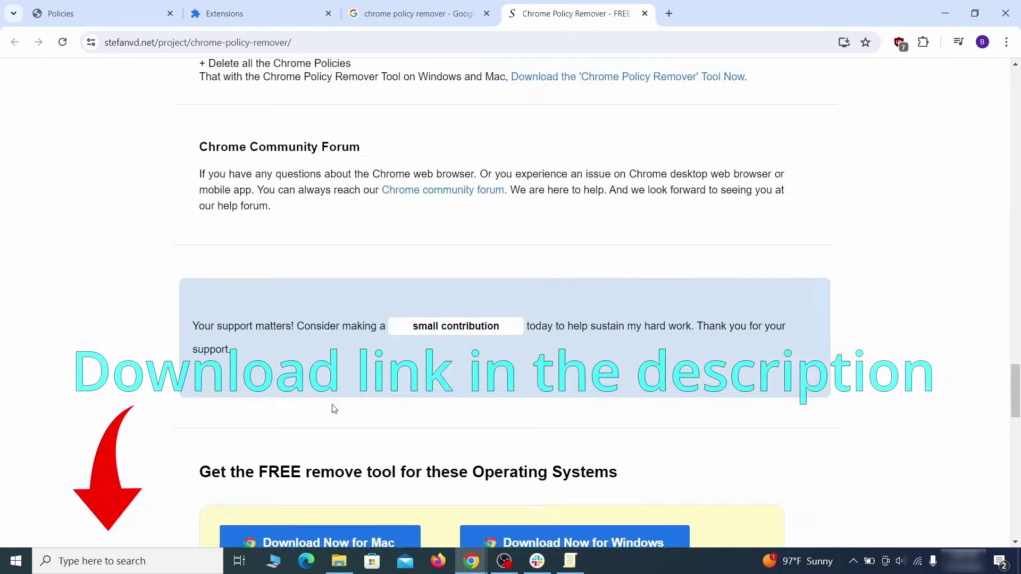
pyautogui.scroll(-3, 334, 408)
# Step: Download the Windows Chrome Policy Remover and run delete_chrome_policies past the SmartScreen warning
pyautogui.click(554, 276)
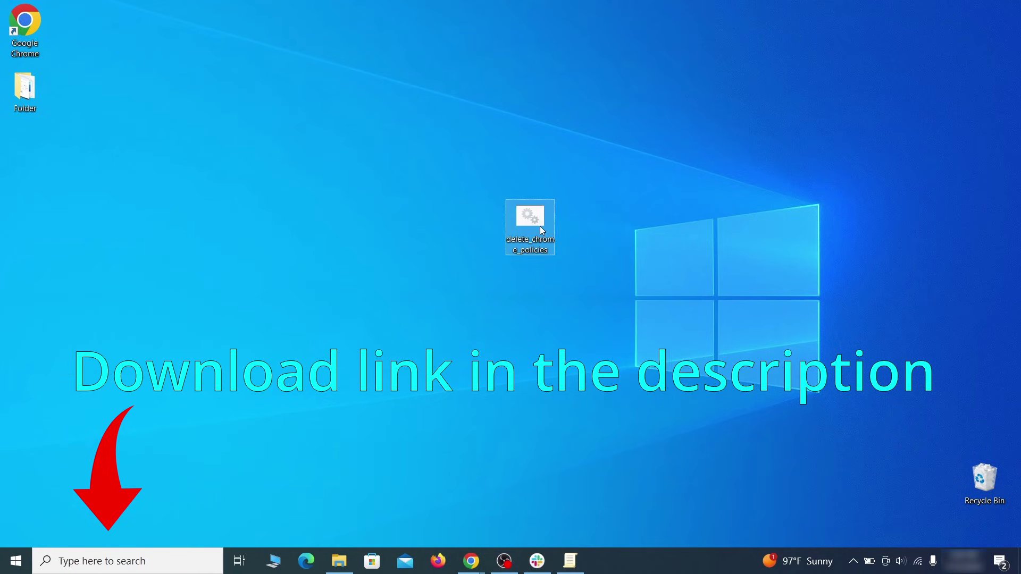
pyautogui.rightClick(543, 217)
pyautogui.click(606, 272)
pyautogui.click(374, 188)
pyautogui.click(556, 401)
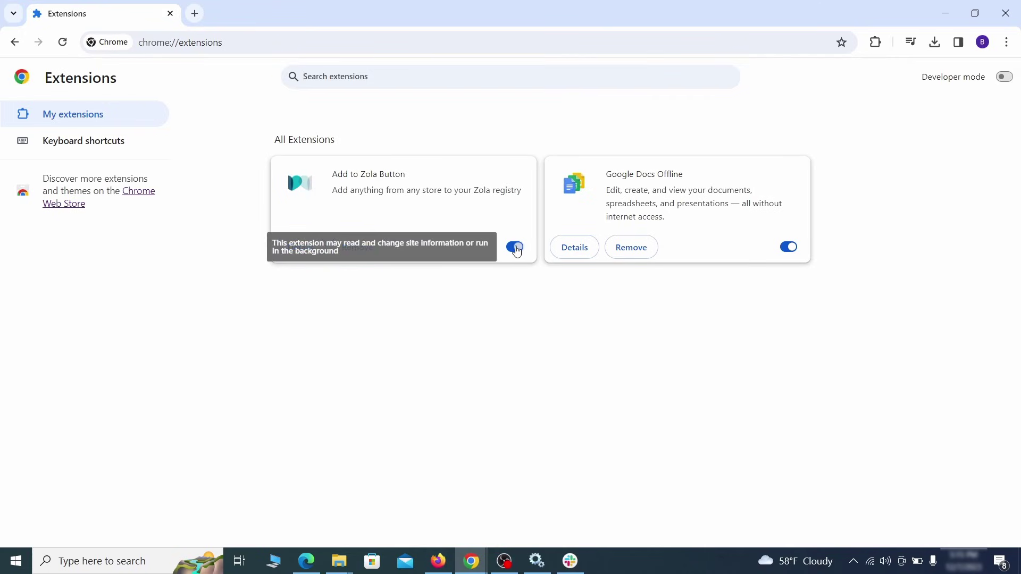
# Step: Disable and remove the Add to Zola Button extension, then clear Chrome's history, cookies and cached files
pyautogui.click(515, 247)
pyautogui.click(372, 255)
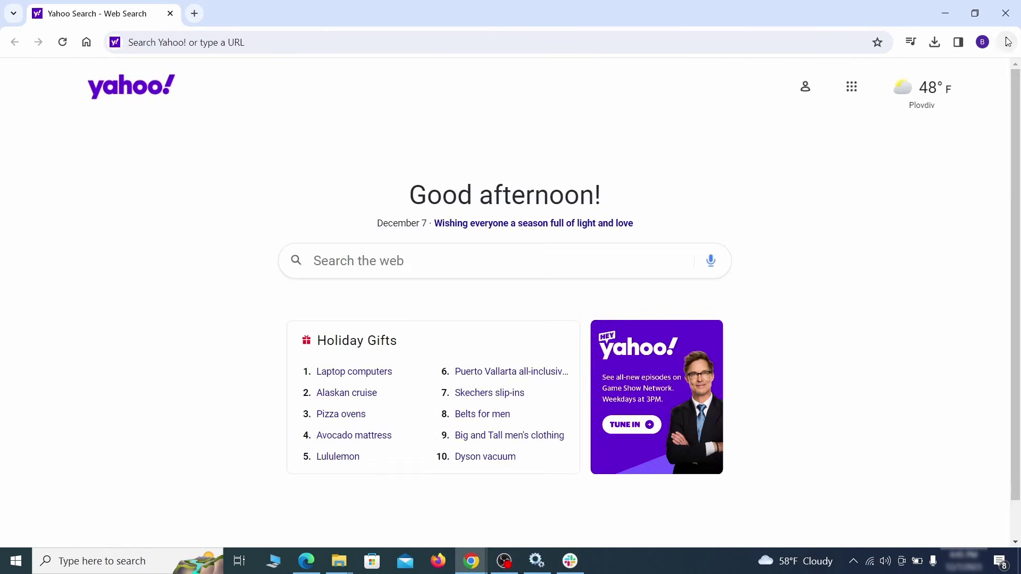
pyautogui.click(1005, 42)
pyautogui.click(838, 484)
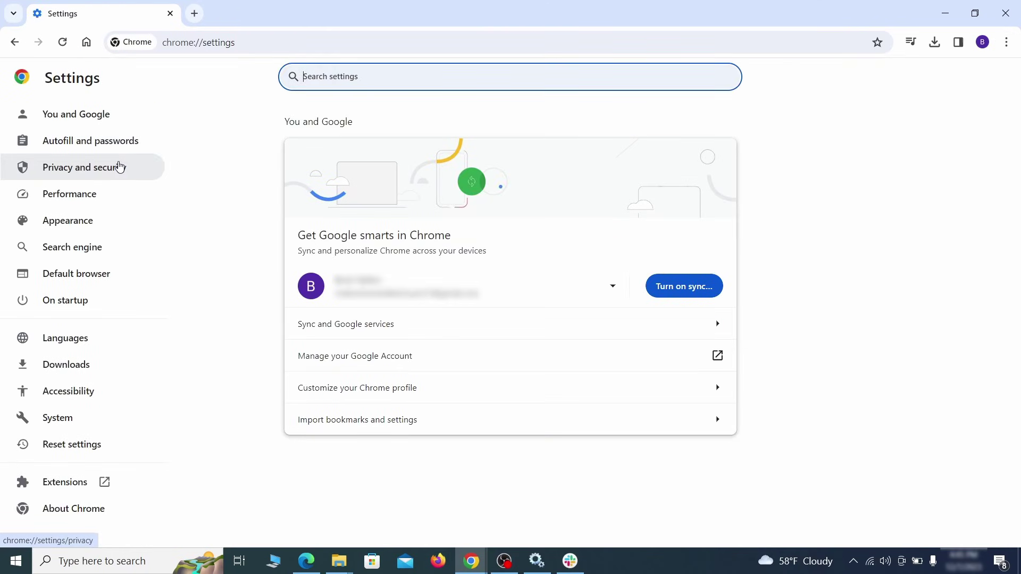
pyautogui.click(119, 167)
pyautogui.scroll(-2, 803, 347)
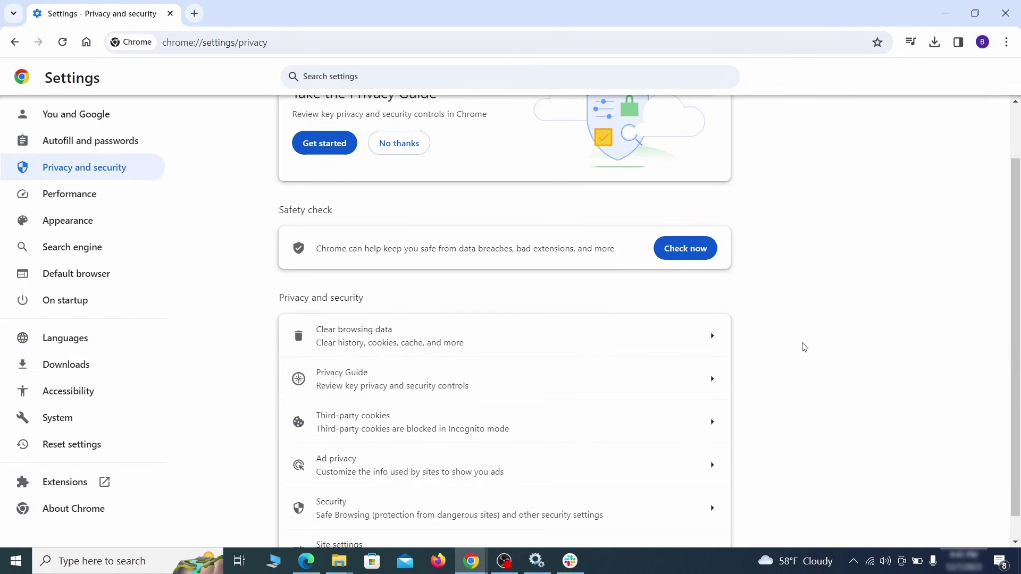
pyautogui.click(665, 344)
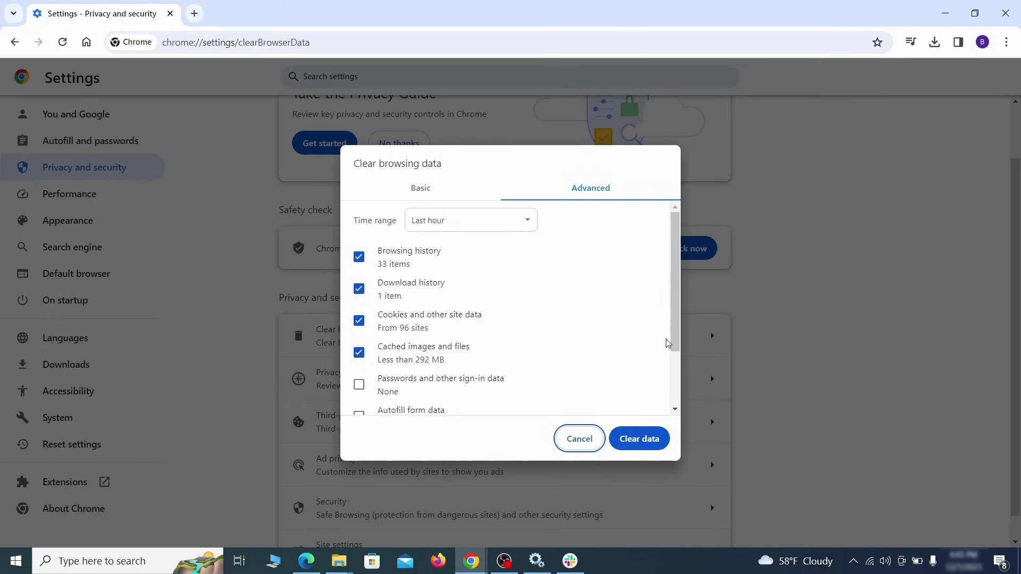
pyautogui.click(450, 193)
pyautogui.click(570, 191)
pyautogui.scroll(-2, 360, 410)
pyautogui.click(647, 442)
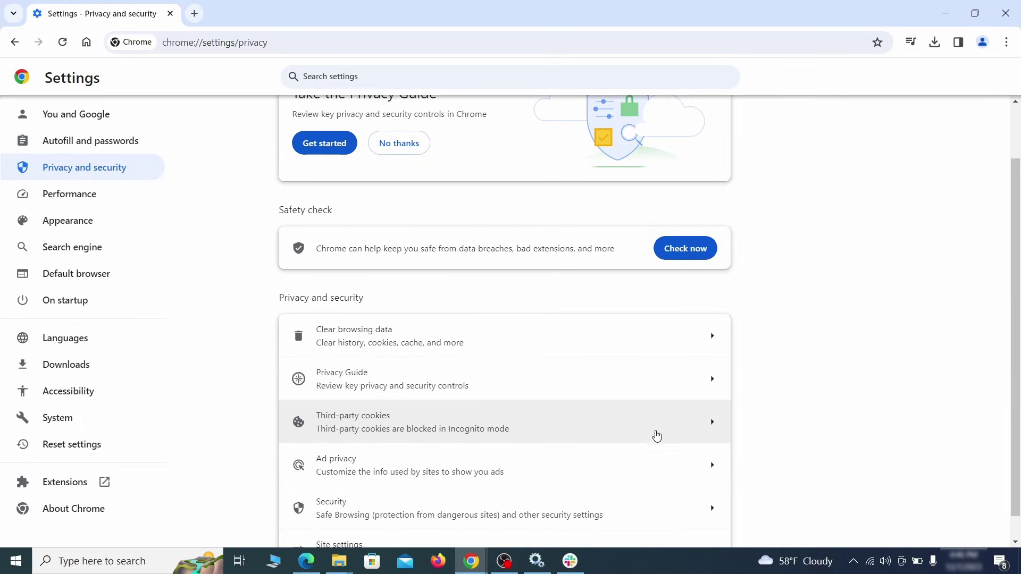
pyautogui.scroll(-1, 766, 349)
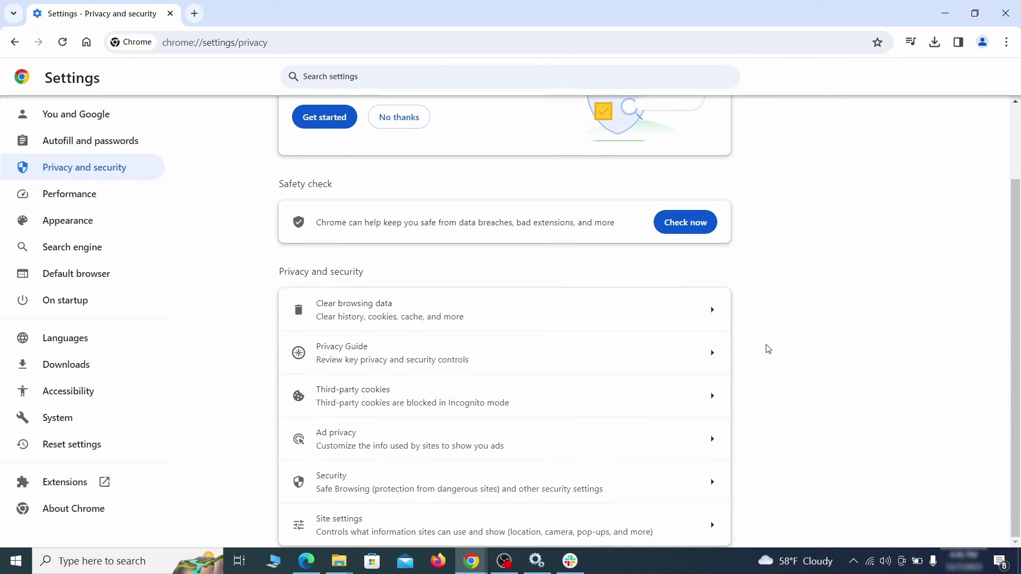
# Step: Remove ExampleRougeURL.com from notification-allowed sites, then review the third-party cookies settings
pyautogui.click(495, 519)
pyautogui.scroll(-2, 720, 338)
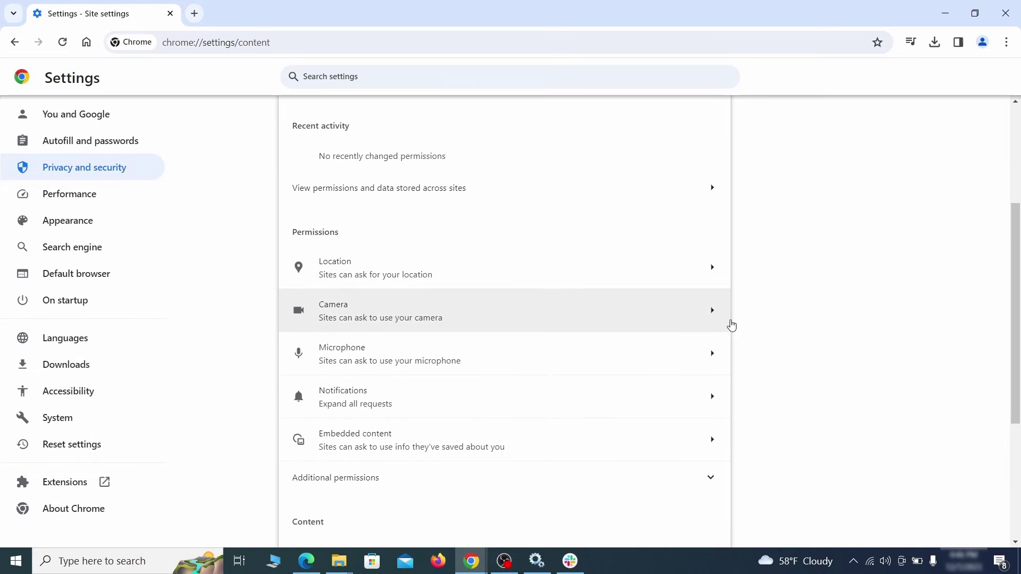
pyautogui.scroll(-1, 729, 321)
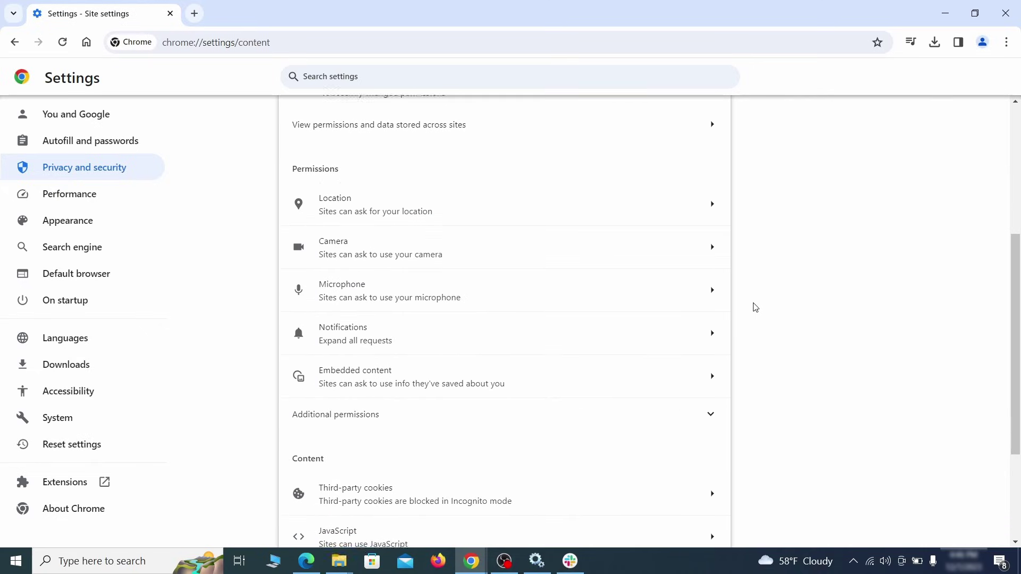
pyautogui.click(512, 212)
pyautogui.click(706, 494)
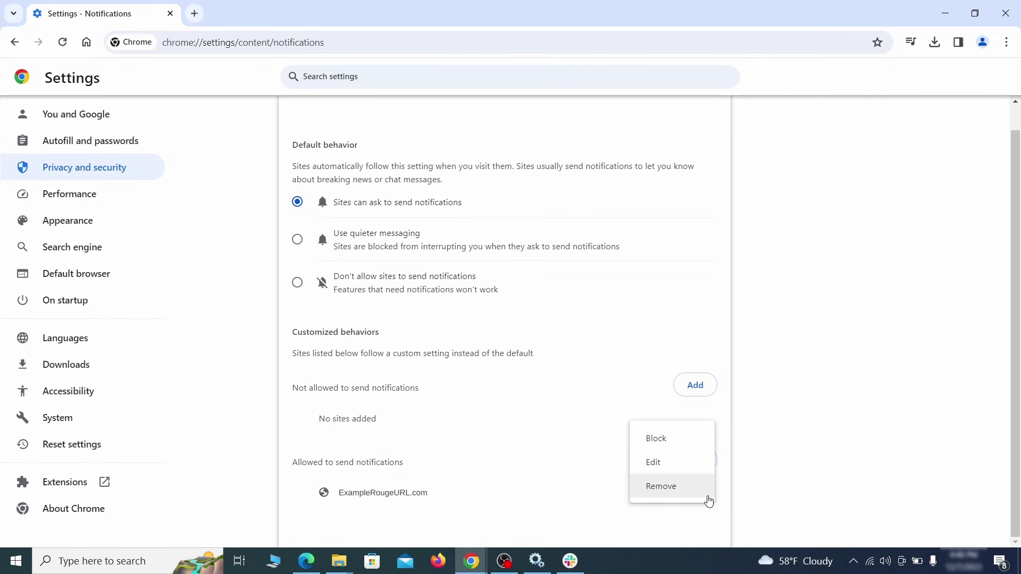
pyautogui.click(674, 493)
pyautogui.hotkey('alt', 'Left')
pyautogui.scroll(-1, 552, 361)
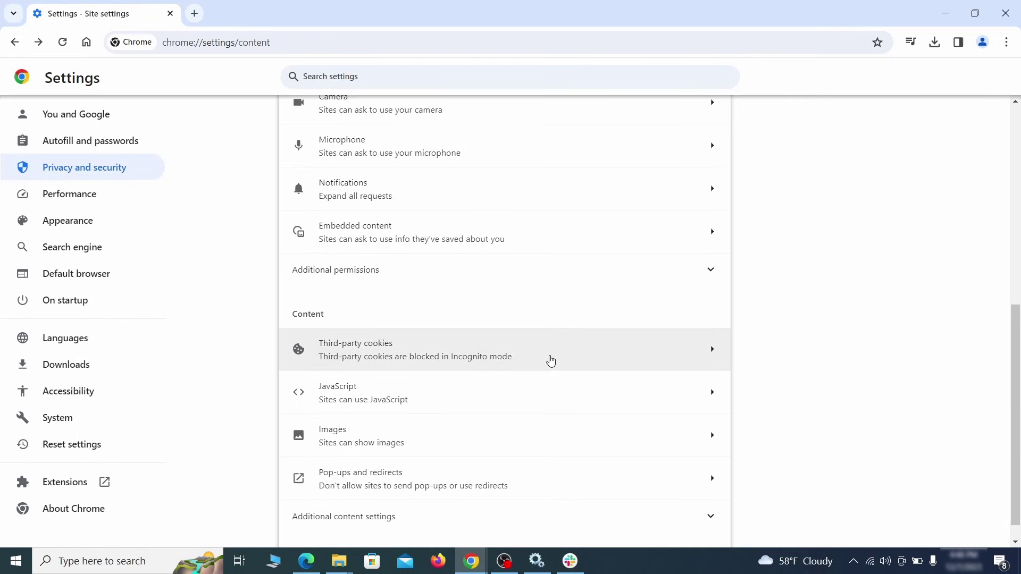
pyautogui.click(549, 360)
pyautogui.scroll(-1, 555, 375)
pyautogui.scroll(-2, 562, 395)
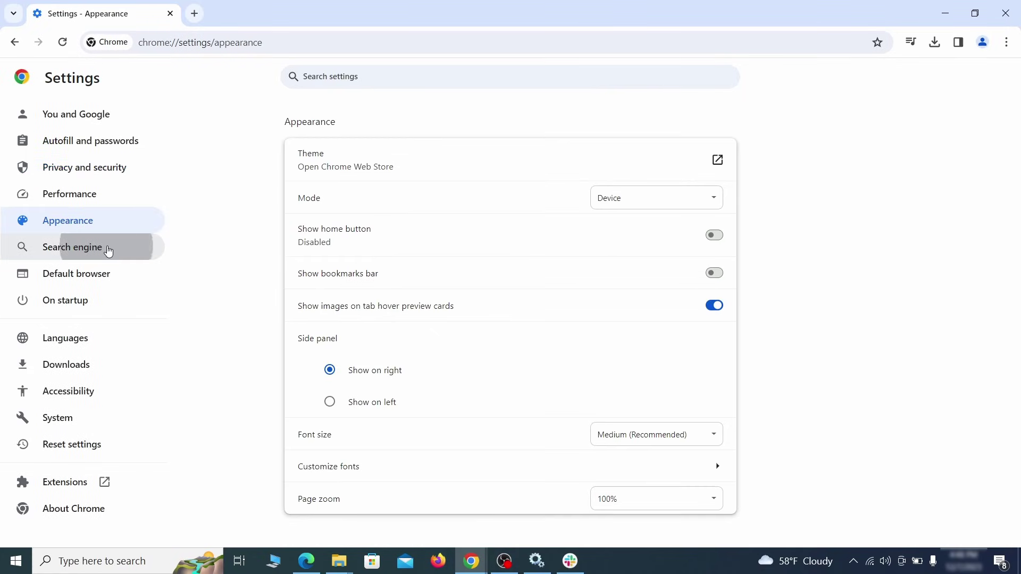
# Step: Delete the ExampleRougeURL.com site search from Chrome's managed search engines
pyautogui.click(72, 248)
pyautogui.click(655, 198)
pyautogui.scroll(-5, 650, 279)
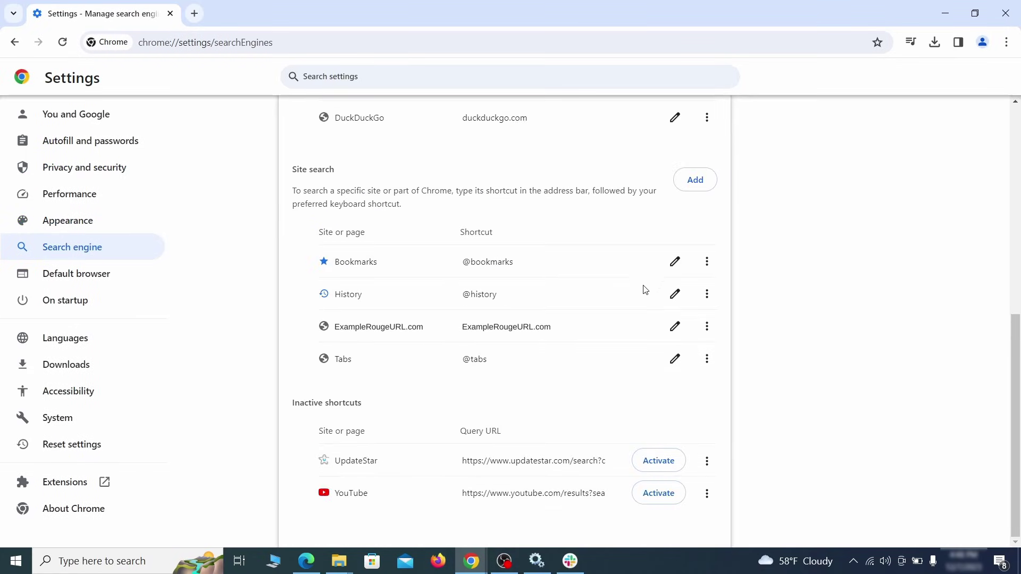
pyautogui.click(706, 327)
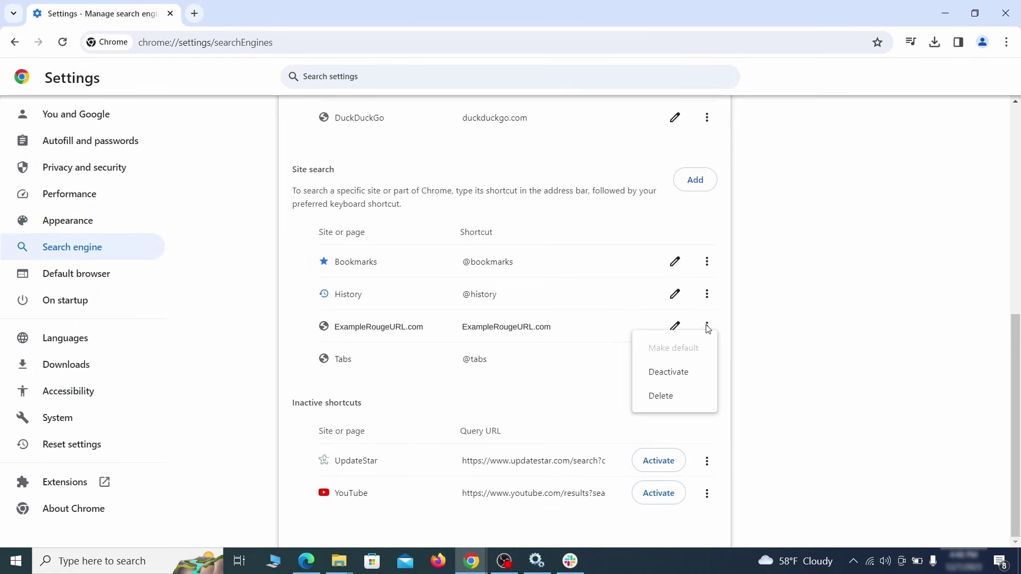
pyautogui.click(661, 397)
pyautogui.hotkey('alt', 'Left')
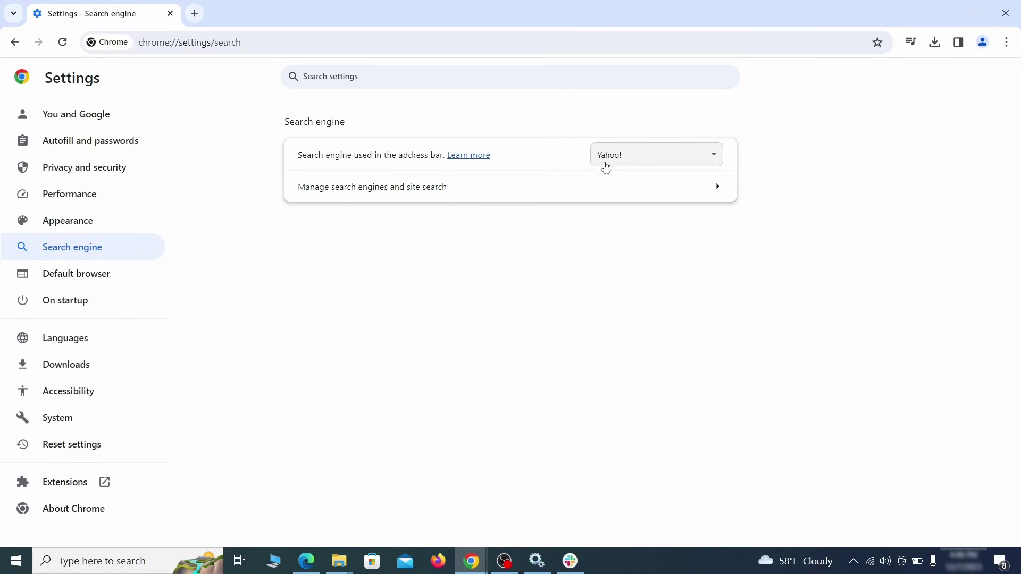
# Step: Switch the address-bar search engine from Yahoo! to Google
pyautogui.click(696, 159)
pyautogui.click(670, 172)
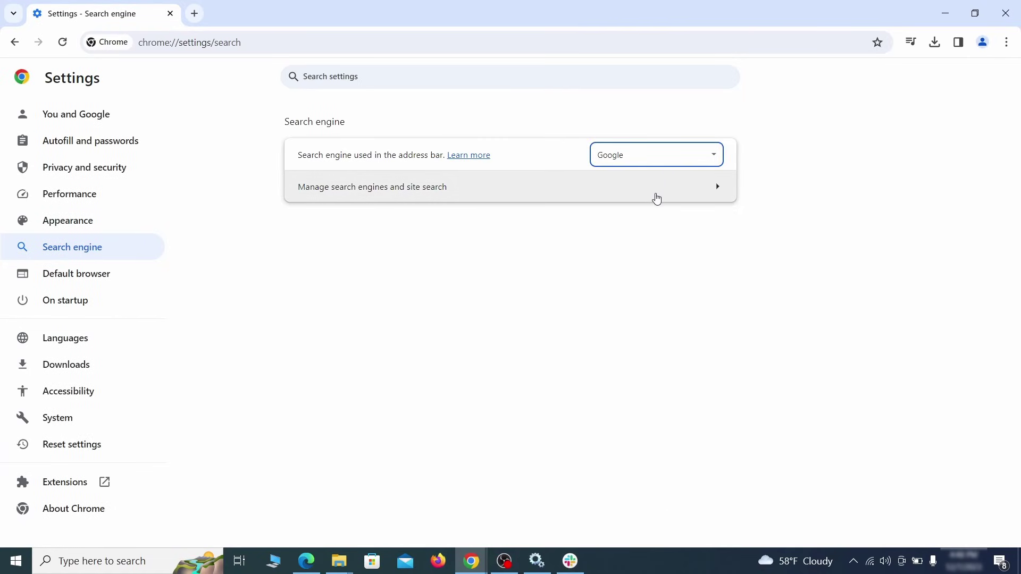
pyautogui.click(656, 199)
pyautogui.click(79, 299)
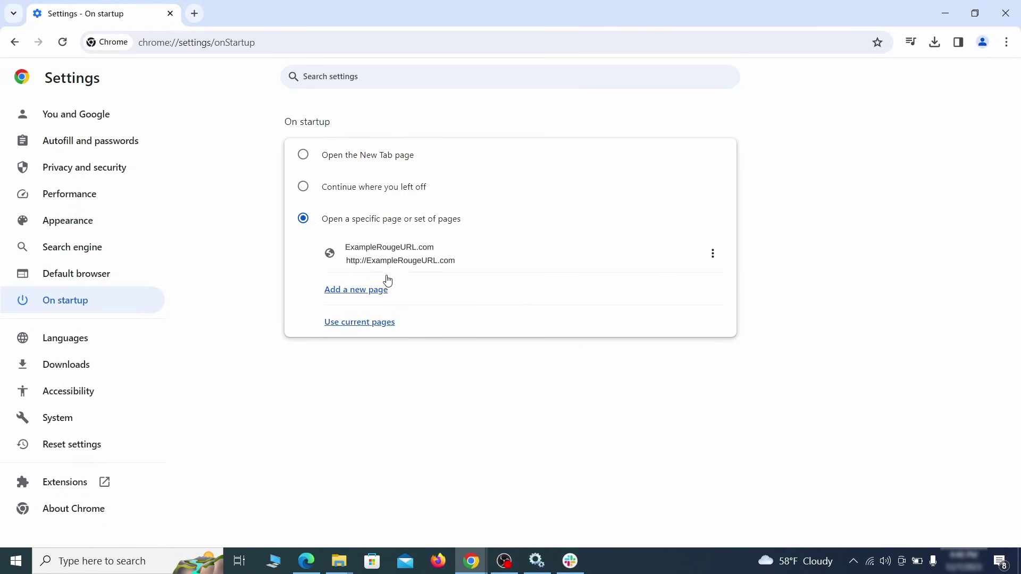
# Step: Remove ExampleRougeURL.com from Chrome's On startup page list
pyautogui.click(713, 255)
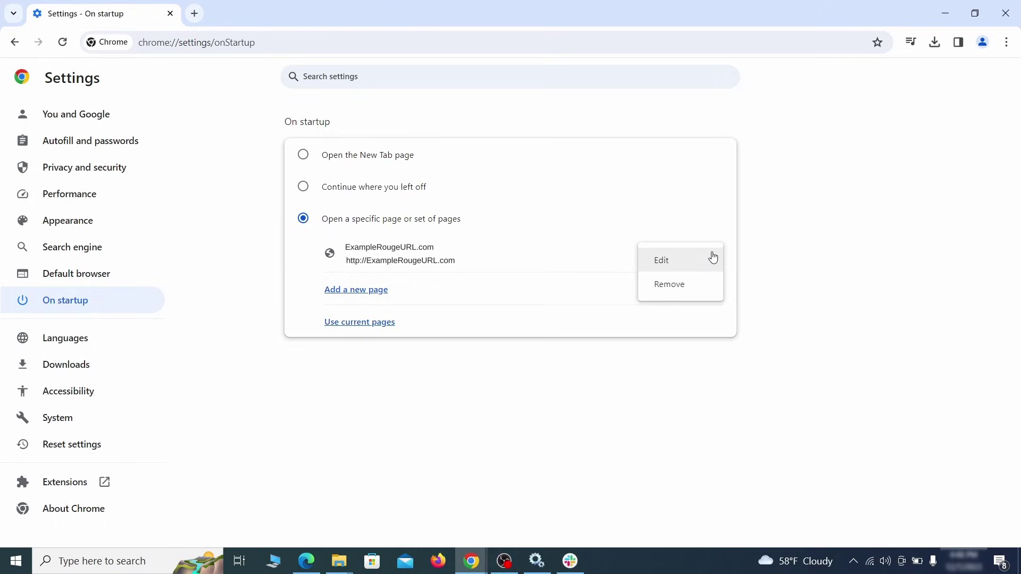
pyautogui.click(680, 286)
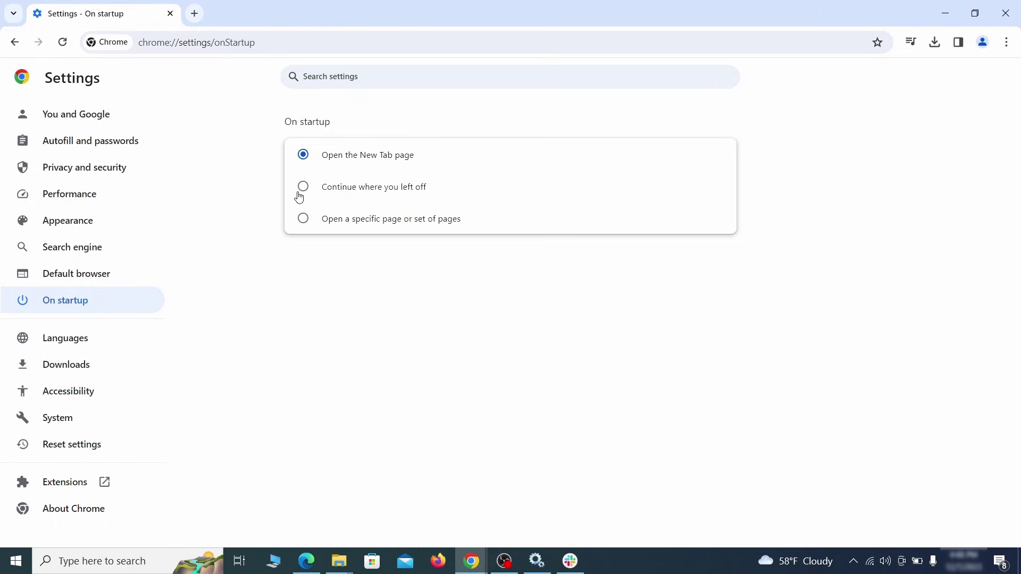